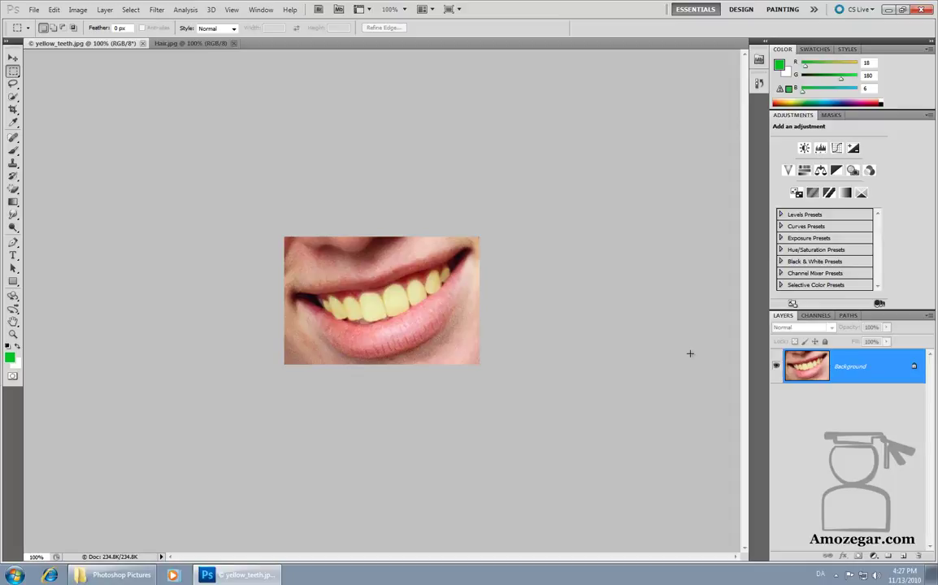
Choose the Dodge tool from the toning tools, set to Midtones at 44% exposure.
key("o")
key("o")
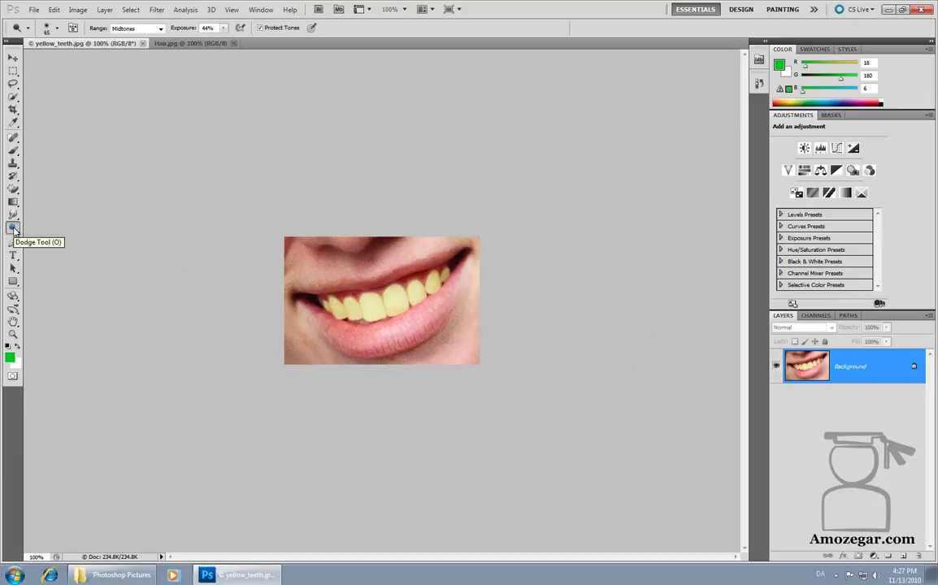
left_click(13, 228)
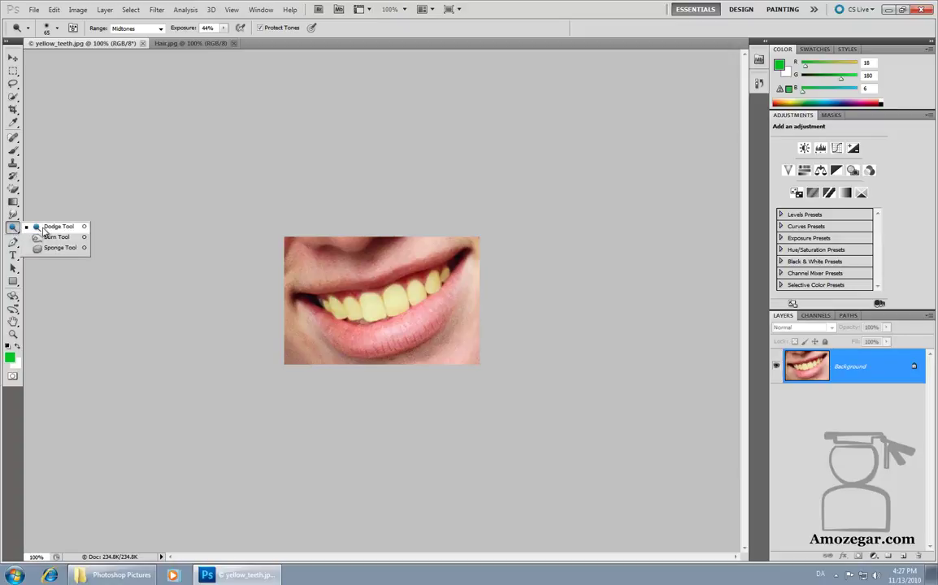
left_click(43, 228)
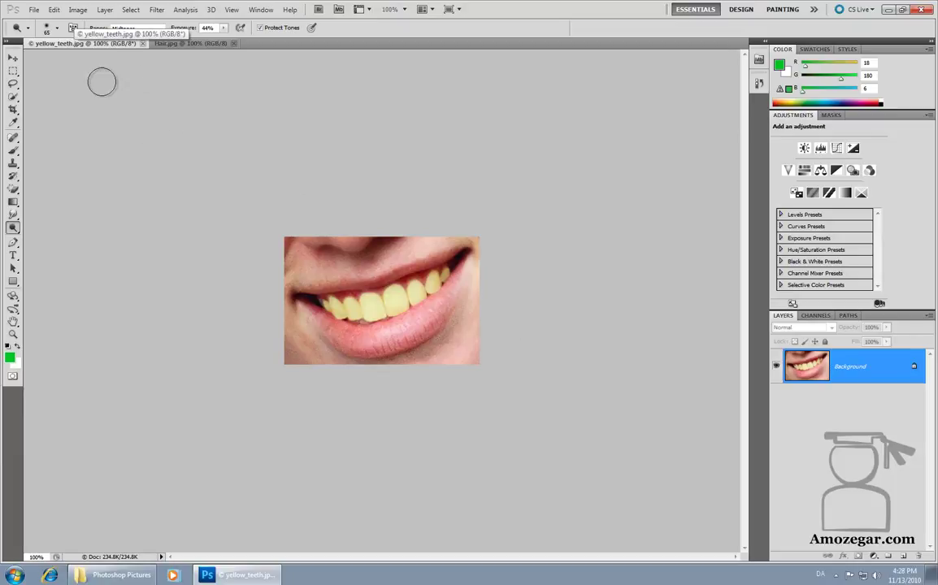
Confirm the dodge brush is 65 px with 0% hardness, then show the Range options.
left_click(57, 29)
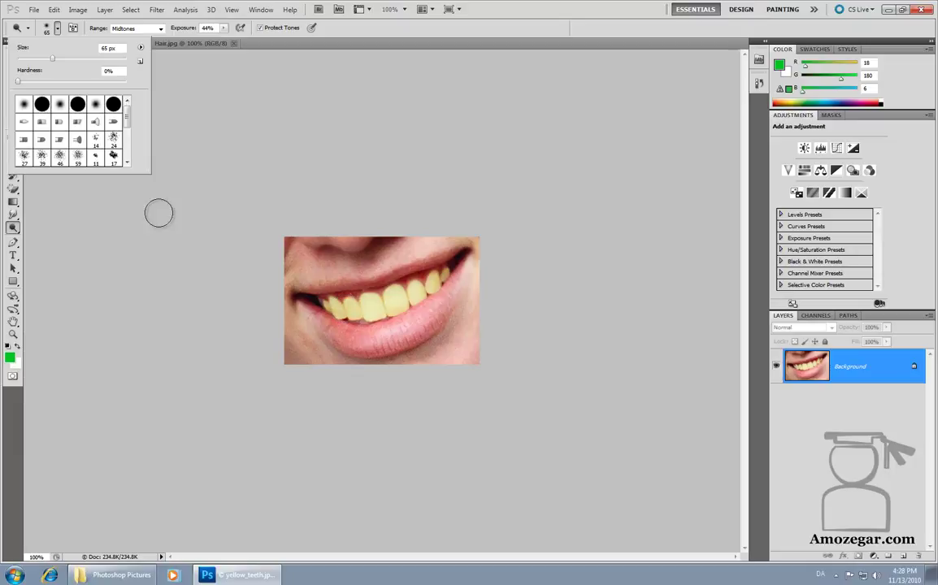
left_click(18, 83)
left_click(56, 29)
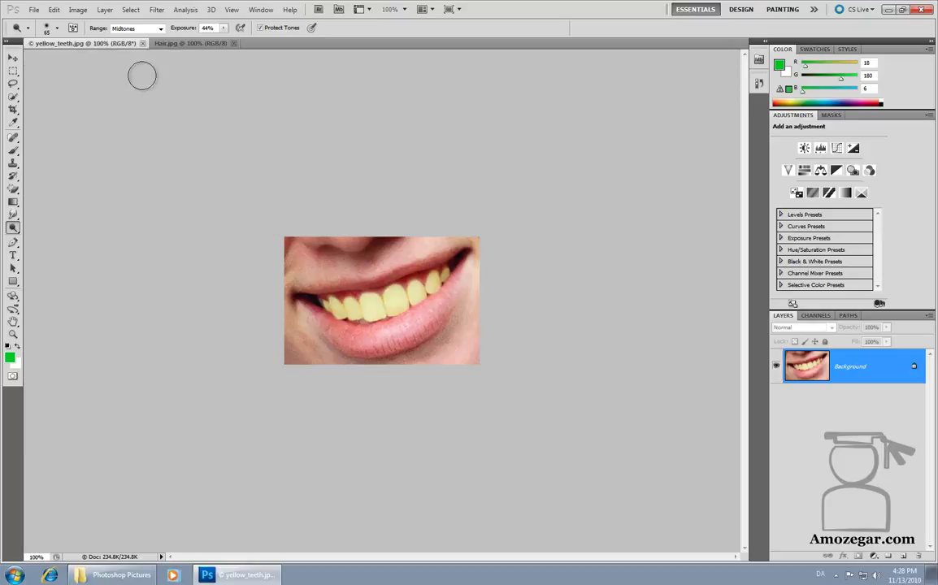
left_click(150, 30)
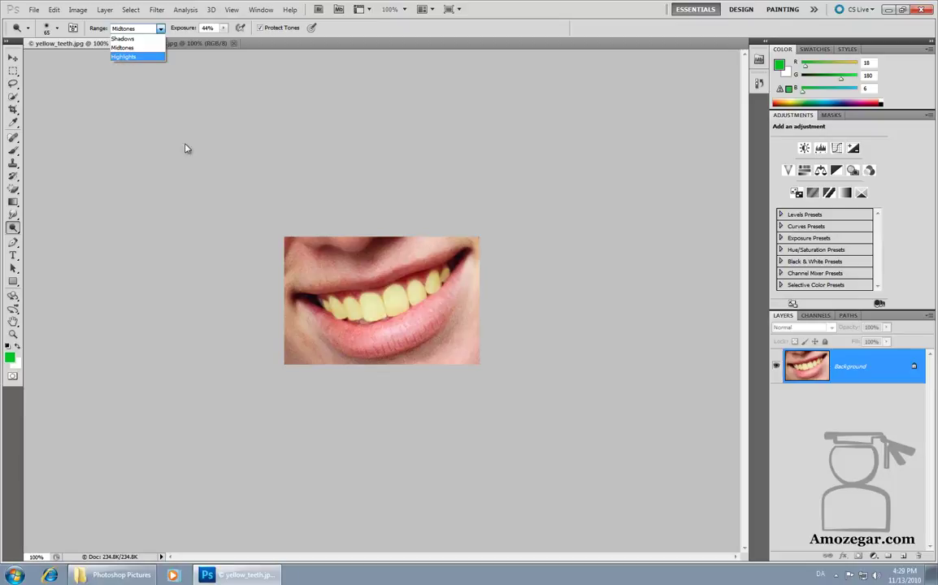
left_click(123, 47)
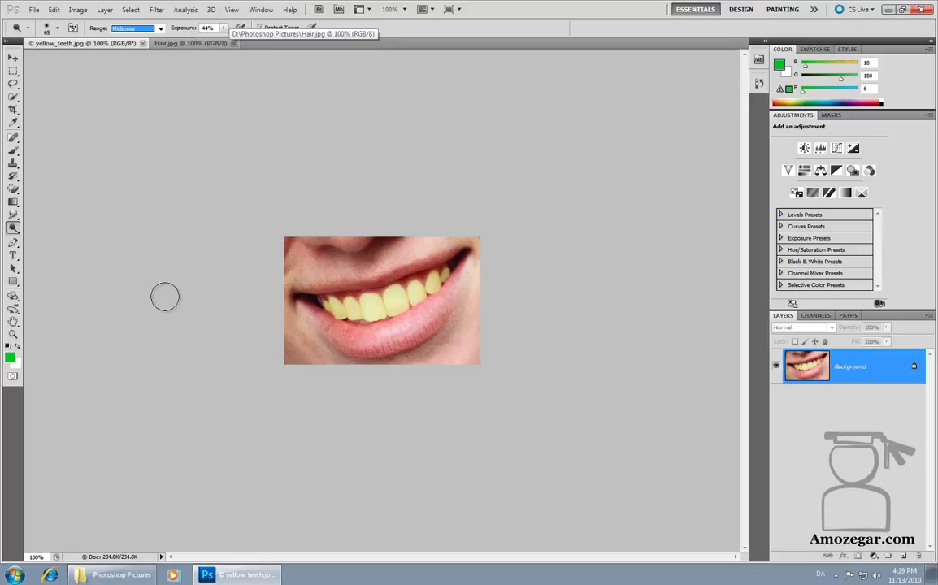
left_click(224, 29)
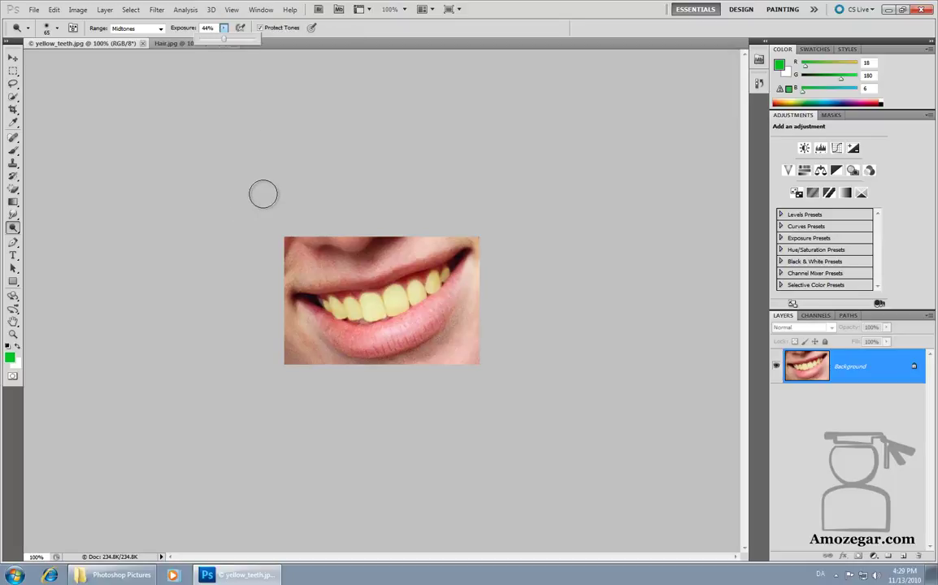
left_click(272, 38)
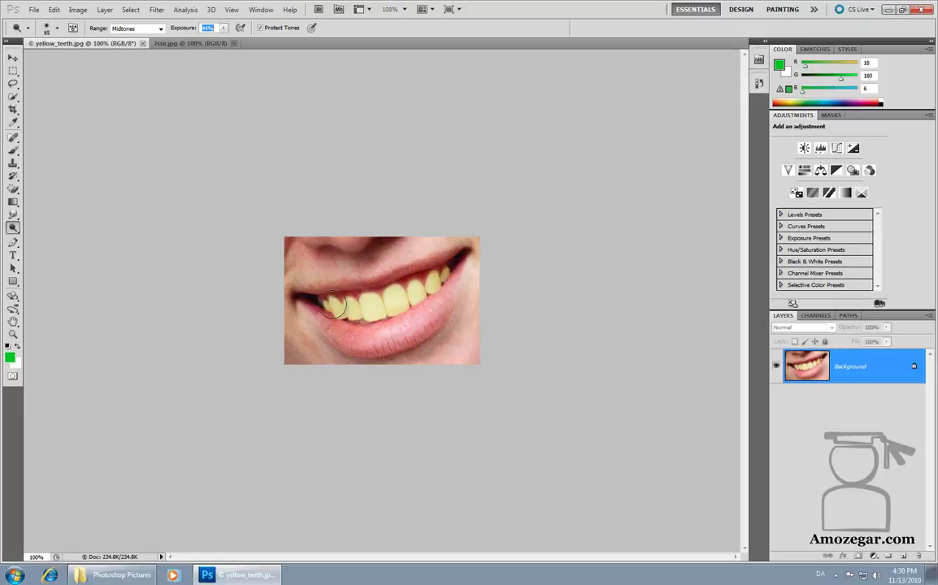
Brush trial dodge strokes over the teeth, then undo them so the teeth stay yellow.
left_click_drag(338, 306, 440, 279)
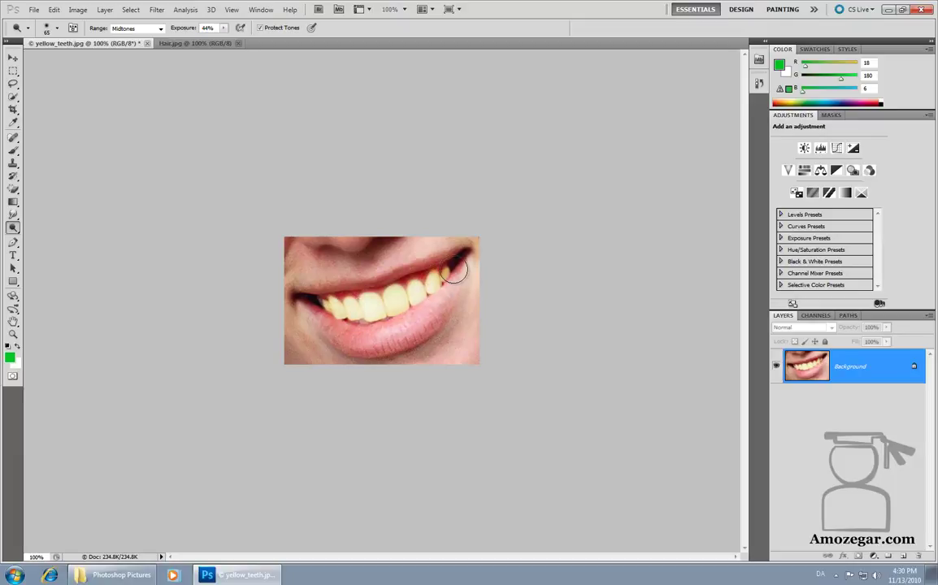
left_click_drag(440, 279, 446, 274)
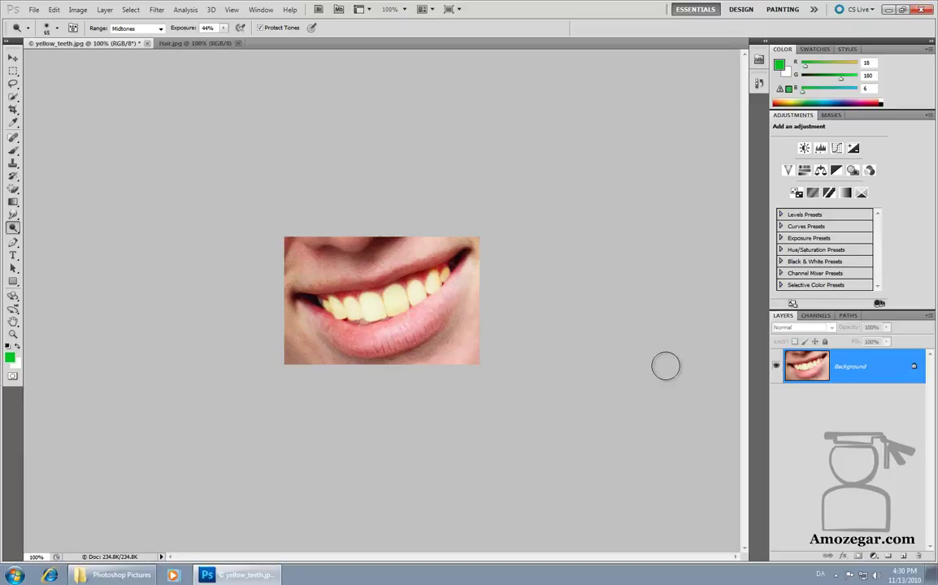
key("ctrl+z")
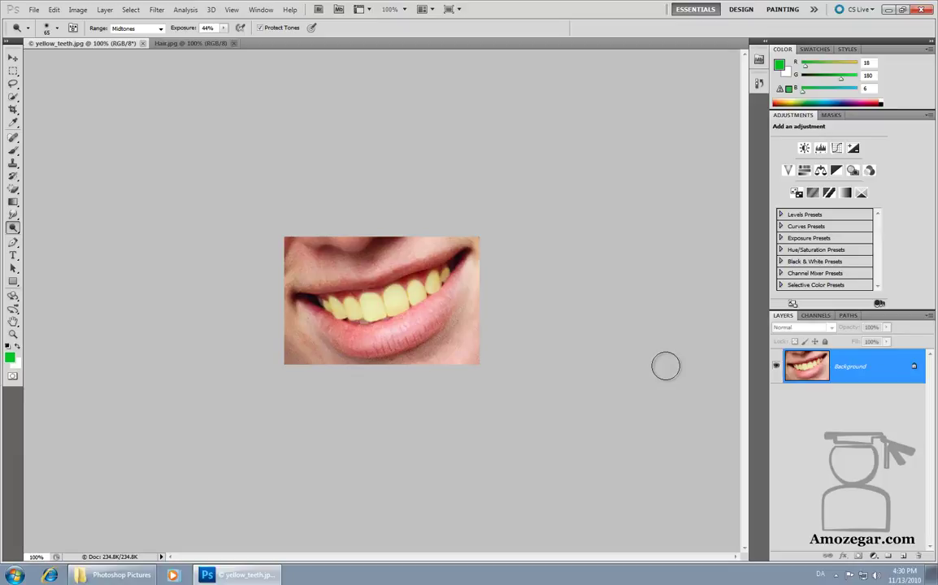
key("ctrl+z")
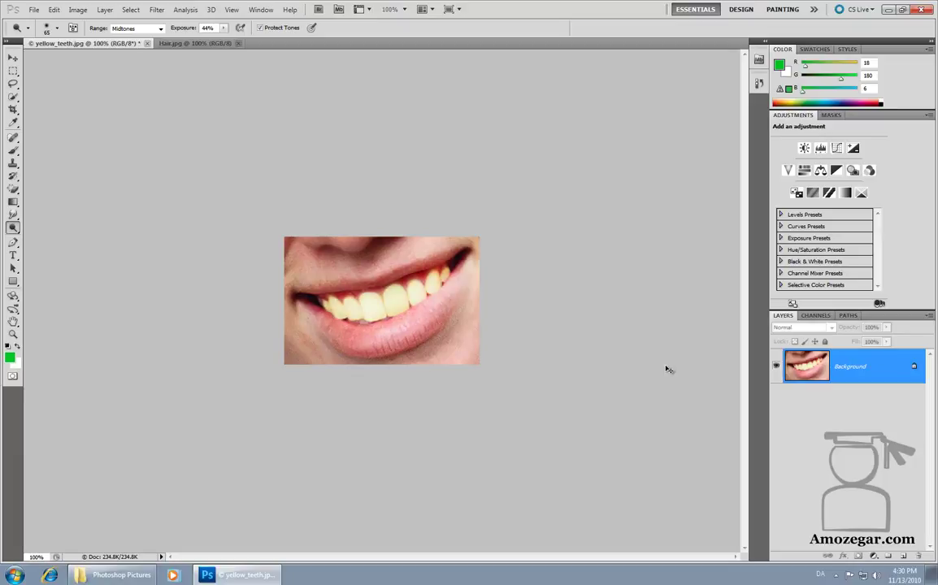
key("ctrl+z")
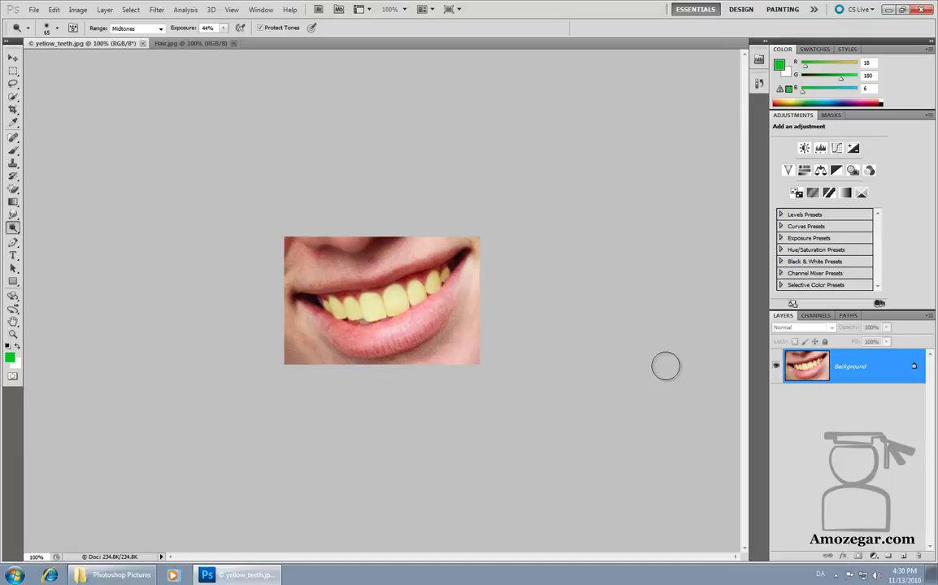
key("w")
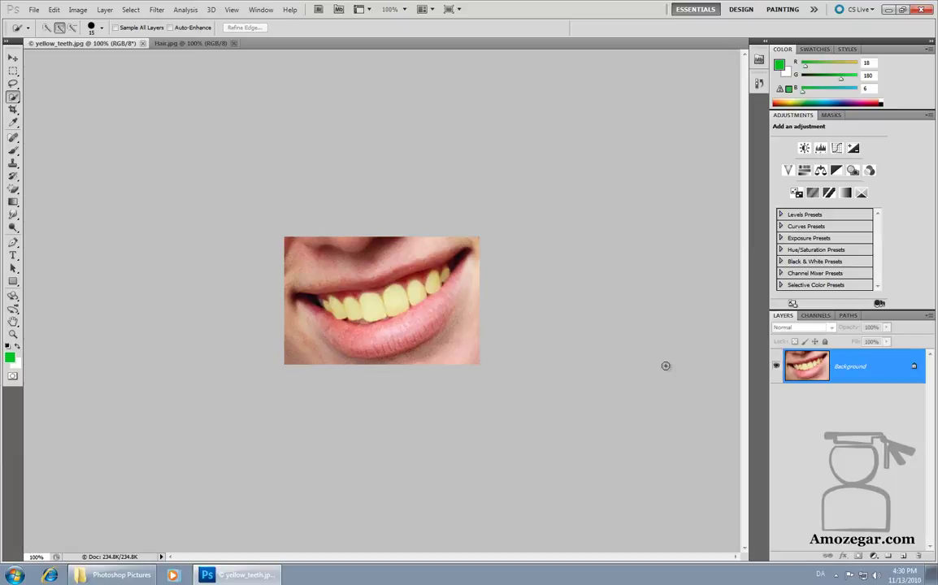
Quick-select across the left and right teeth, holding Alt to subtract extra areas.
left_click_drag(329, 305, 436, 282)
left_click_drag(445, 276, 449, 278)
key("alt")
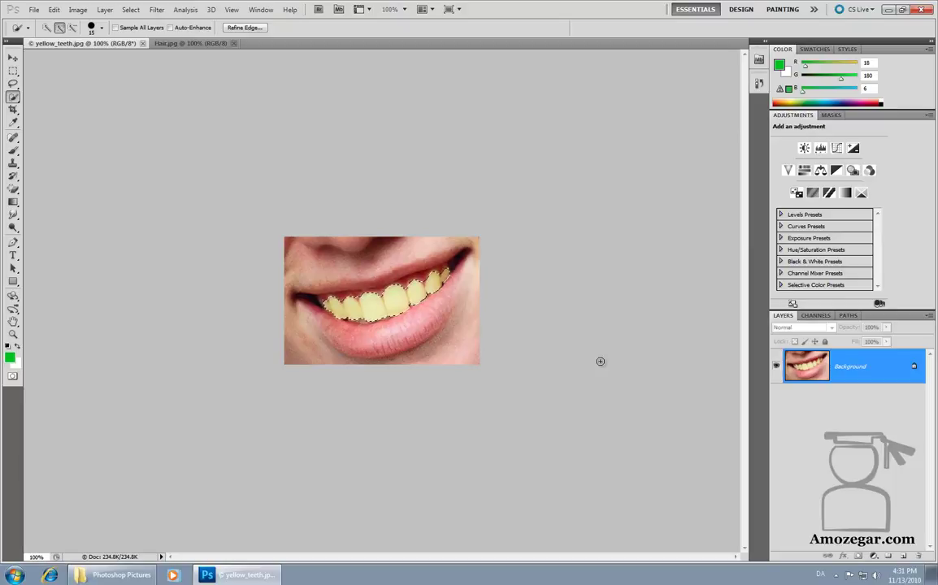
Feather the teeth selection by 2 pixels and check it in Quick Mask.
key("shift+F6")
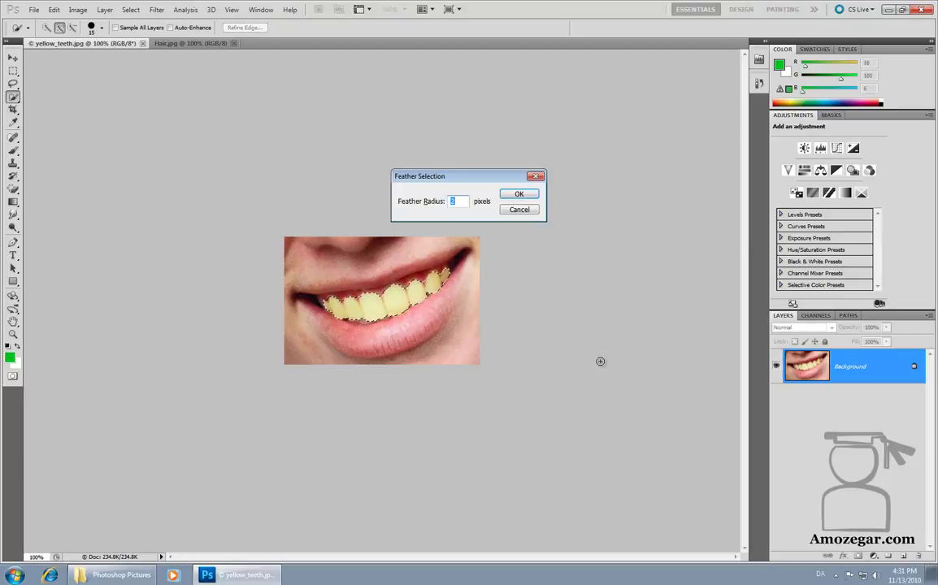
left_click(520, 195)
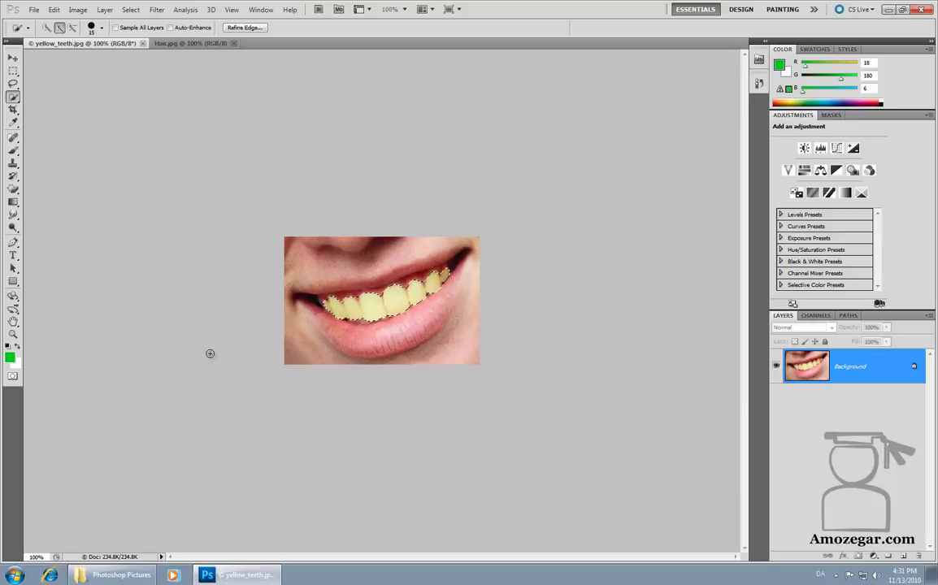
left_click(13, 377)
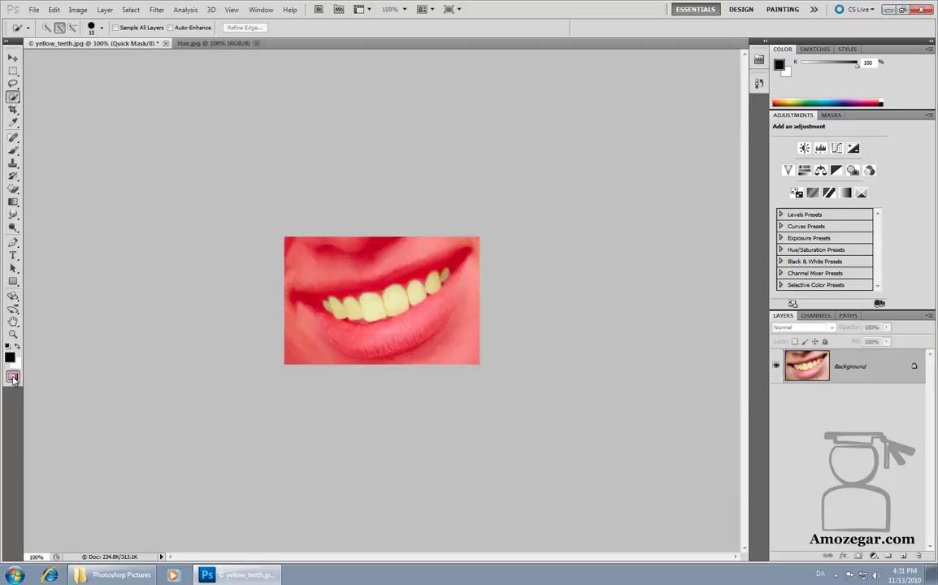
left_click(13, 378)
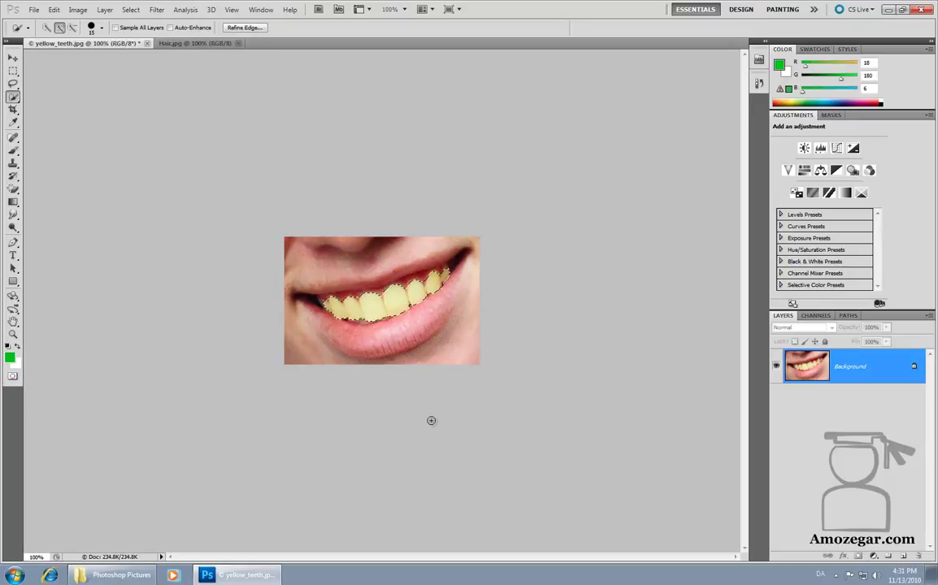
key("o")
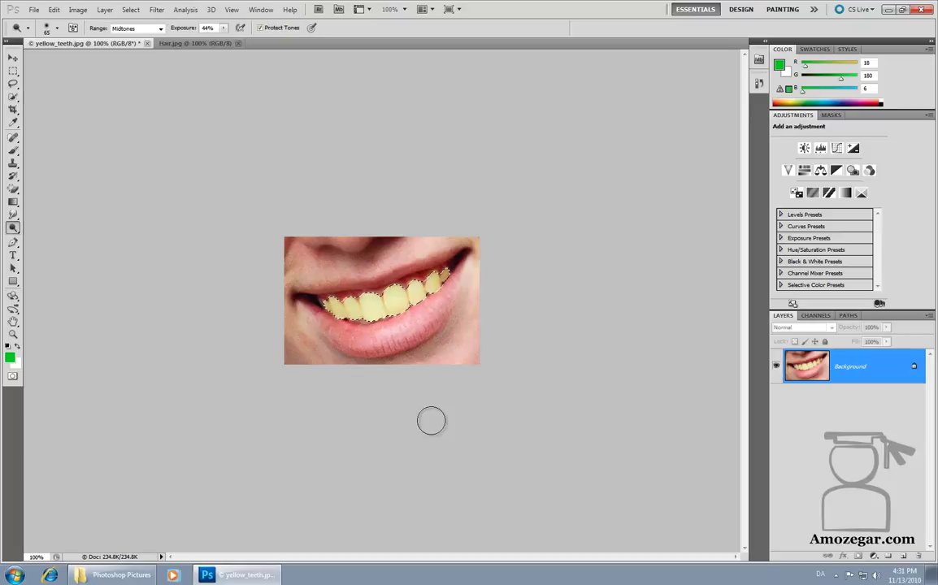
left_click_drag(362, 310, 441, 274)
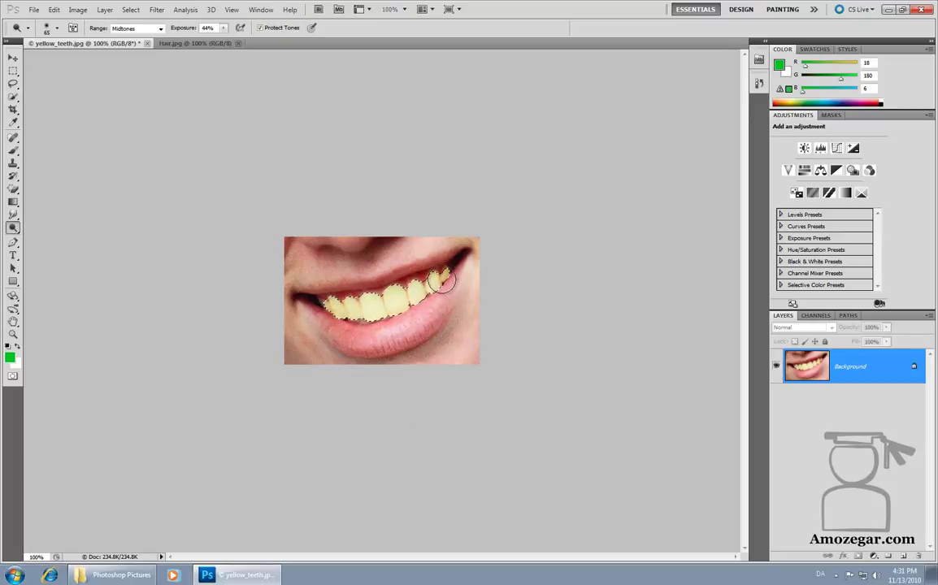
mouse_move(441, 274)
left_mouse_down()
mouse_move(358, 307)
mouse_move(407, 317)
left_mouse_up()
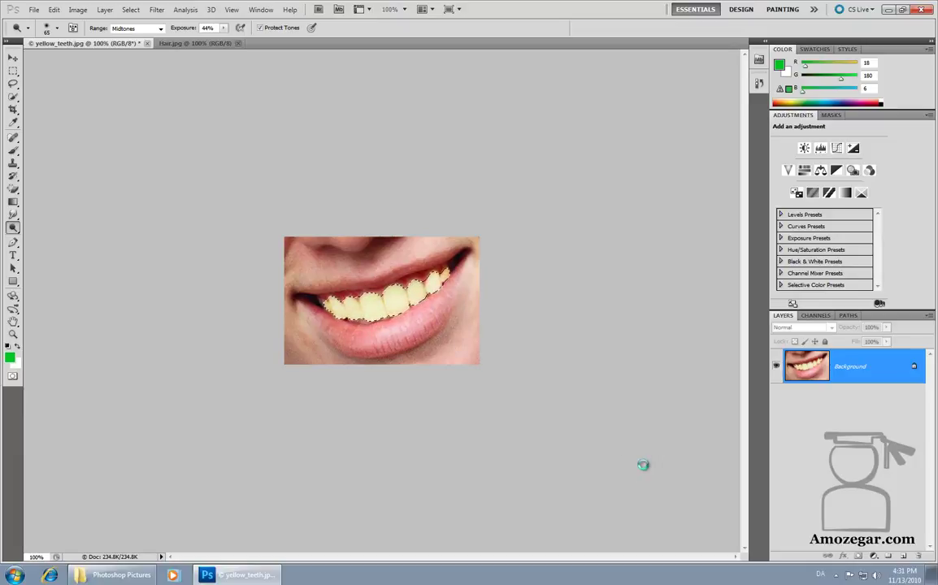
key("F12")
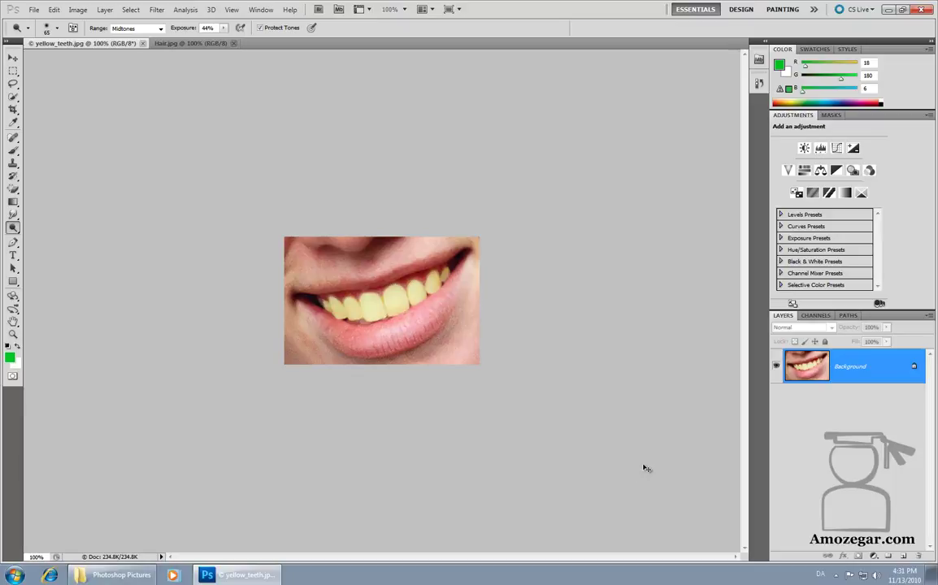
key("ctrl+z")
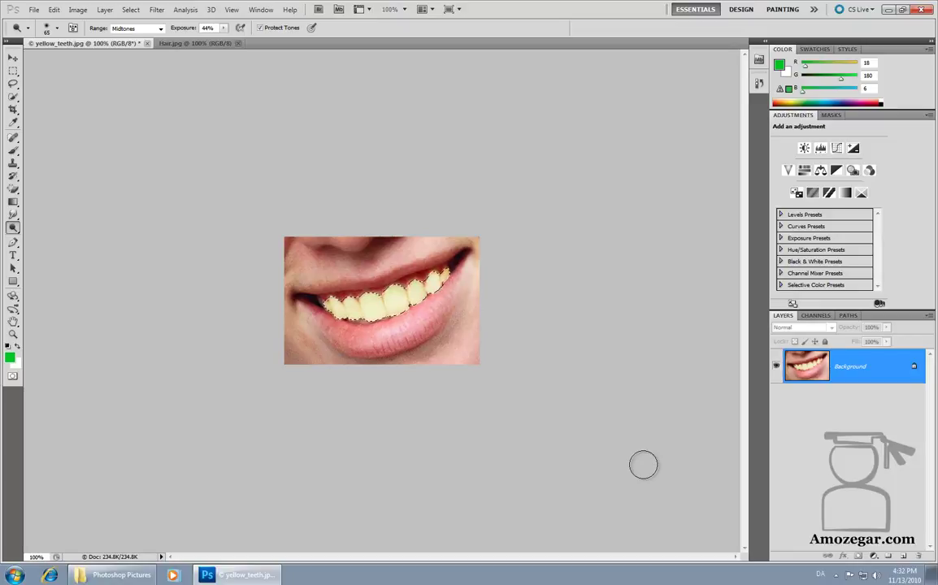
key("ctrl+z")
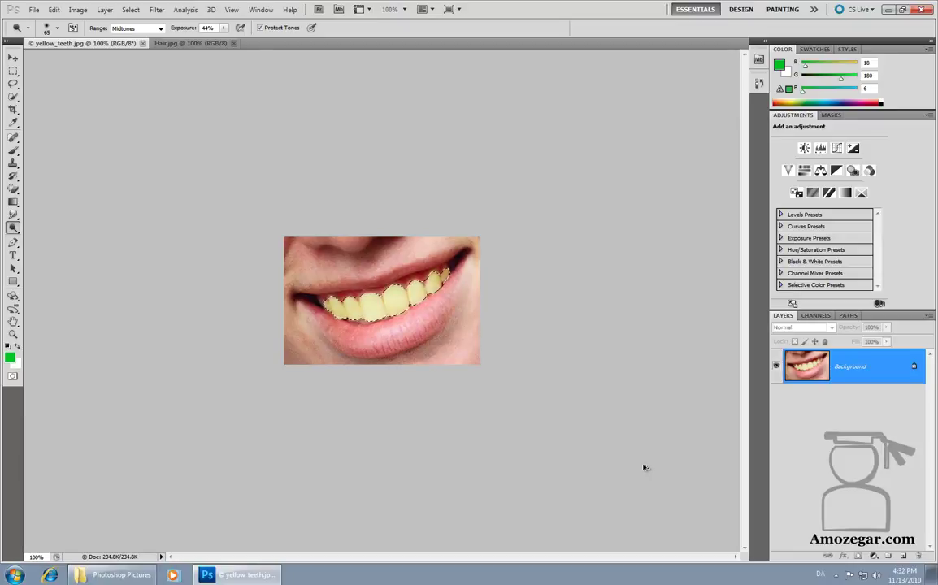
key("q")
key("q")
Add a Hue/Saturation adjustment with Saturation -49 and Lightness +14 to whiten the teeth.
left_click(805, 170)
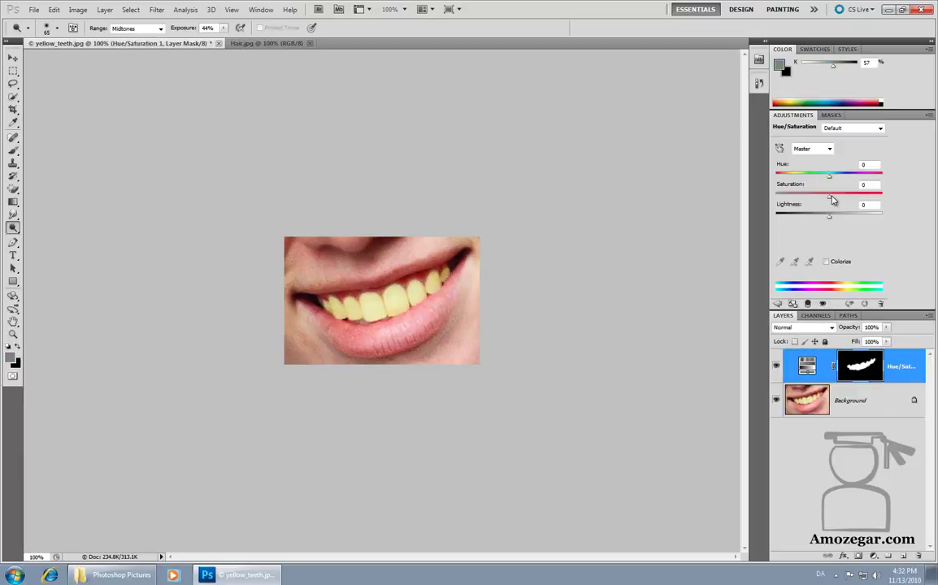
left_click_drag(830, 200, 806, 200)
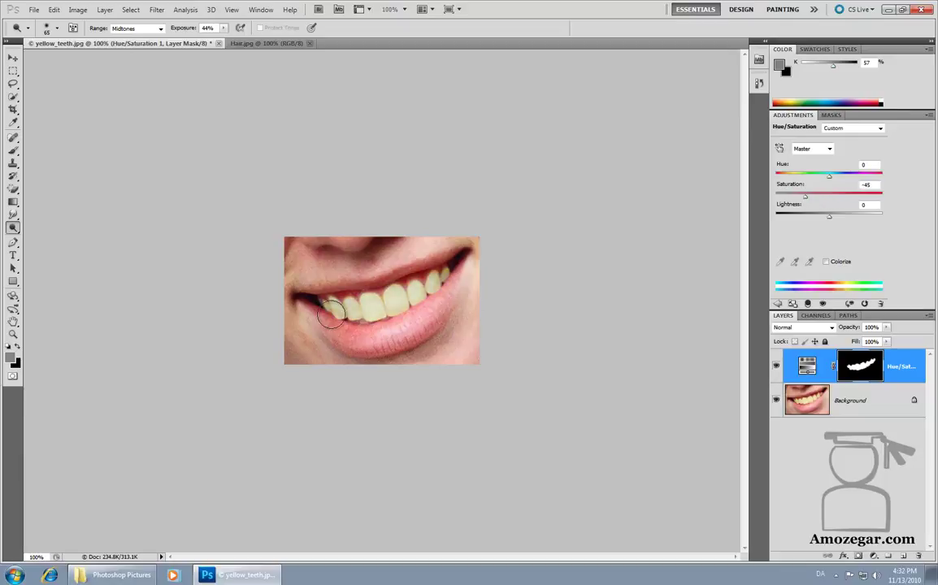
left_click_drag(805, 196, 803, 197)
left_click_drag(830, 219, 839, 220)
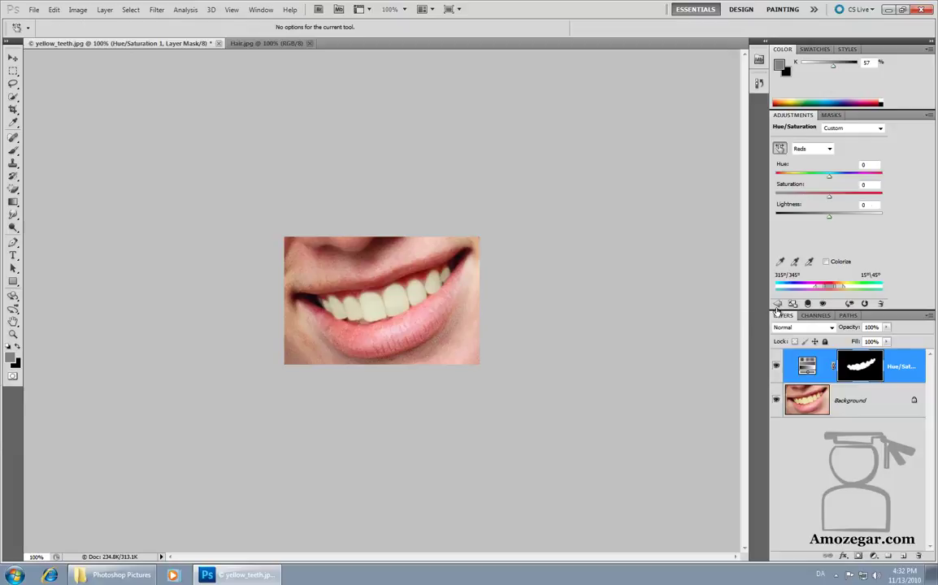
Delete and restore the Hue/Saturation layer, then load its teeth mask as a selection.
left_click(778, 304)
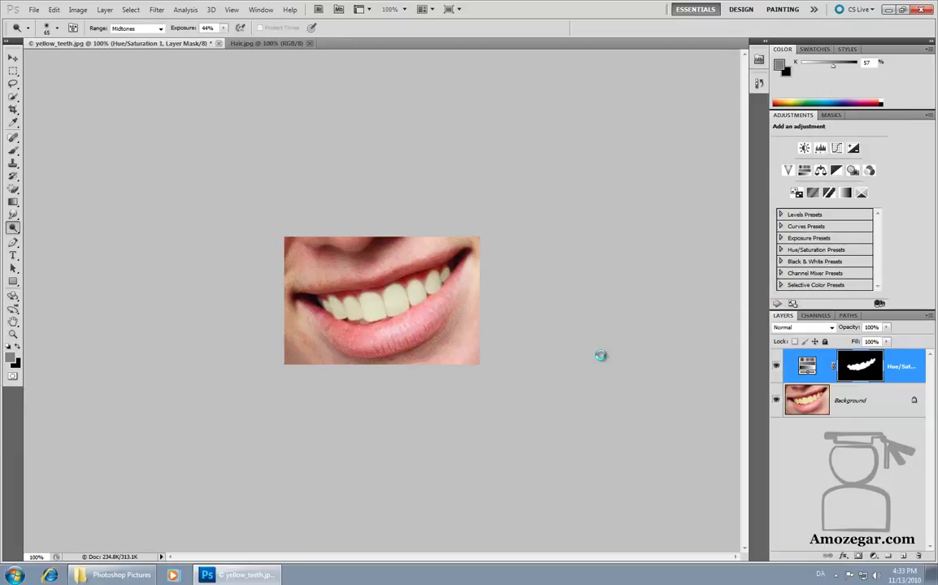
key("Delete")
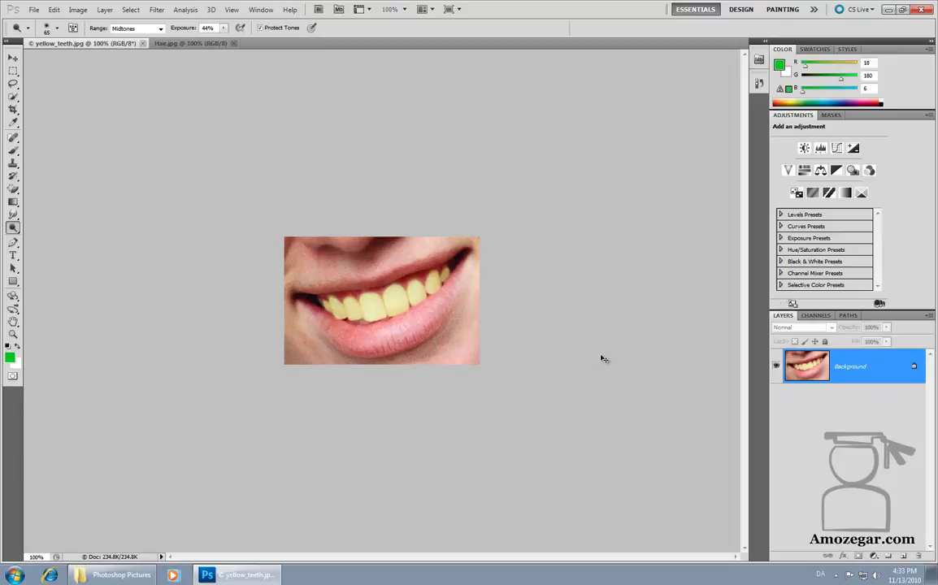
key("ctrl+z")
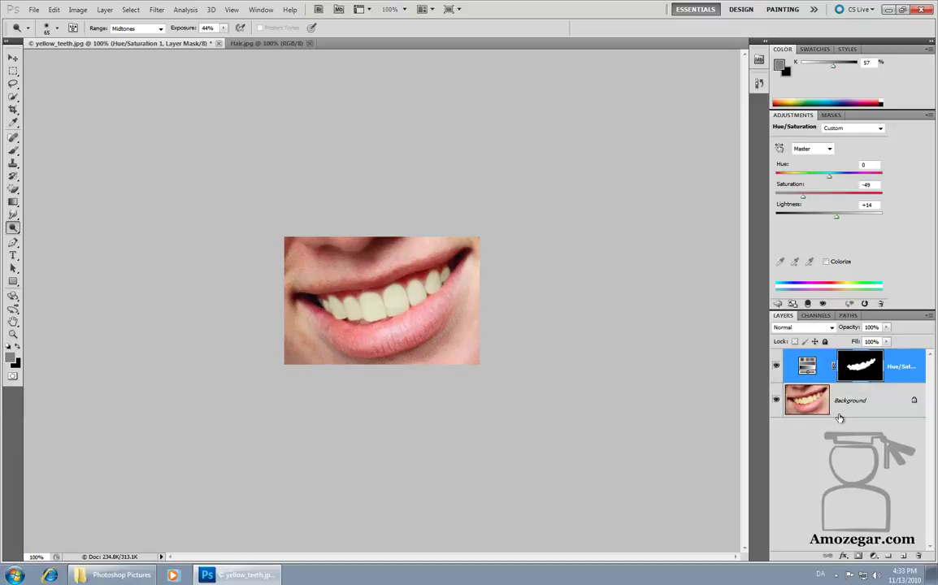
left_click(863, 370, "ctrl")
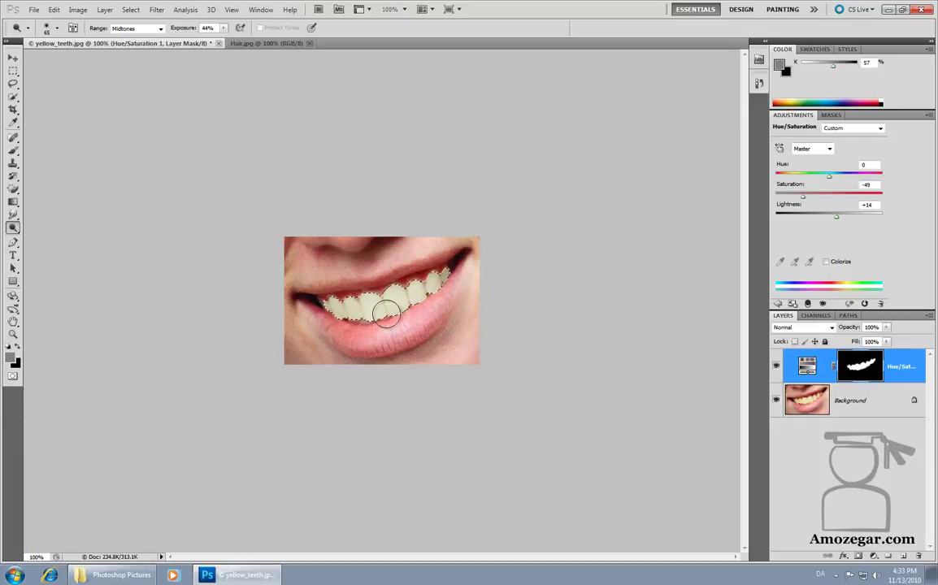
Add a teeth-masked Levels adjustment with input levels 25, 1.25 and 246.
left_click(779, 304)
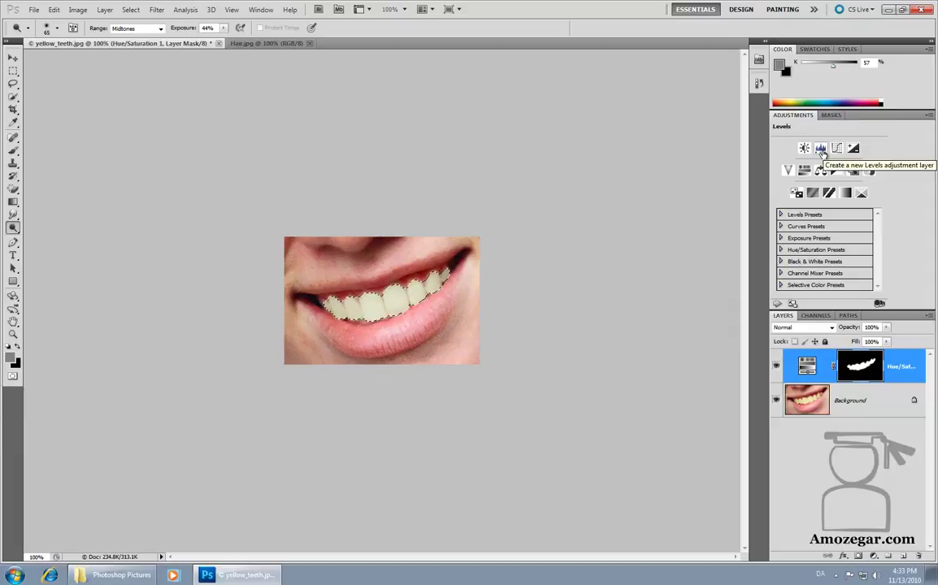
left_click(821, 149)
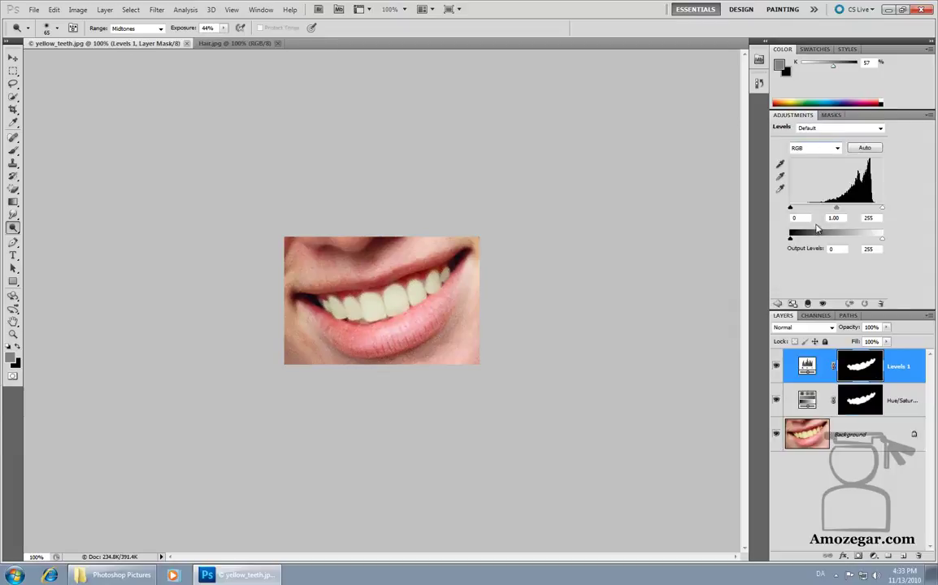
left_click_drag(790, 208, 805, 211)
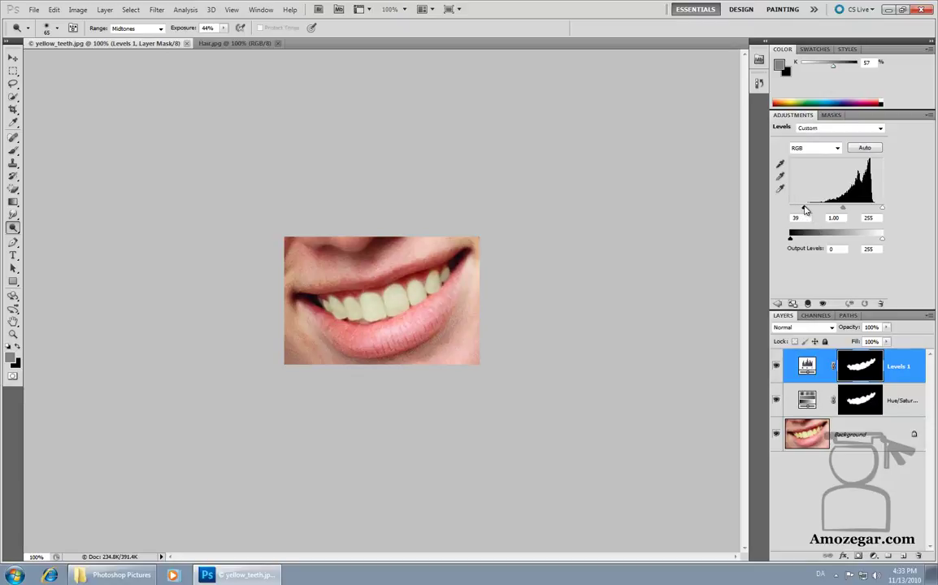
left_click_drag(805, 211, 837, 210)
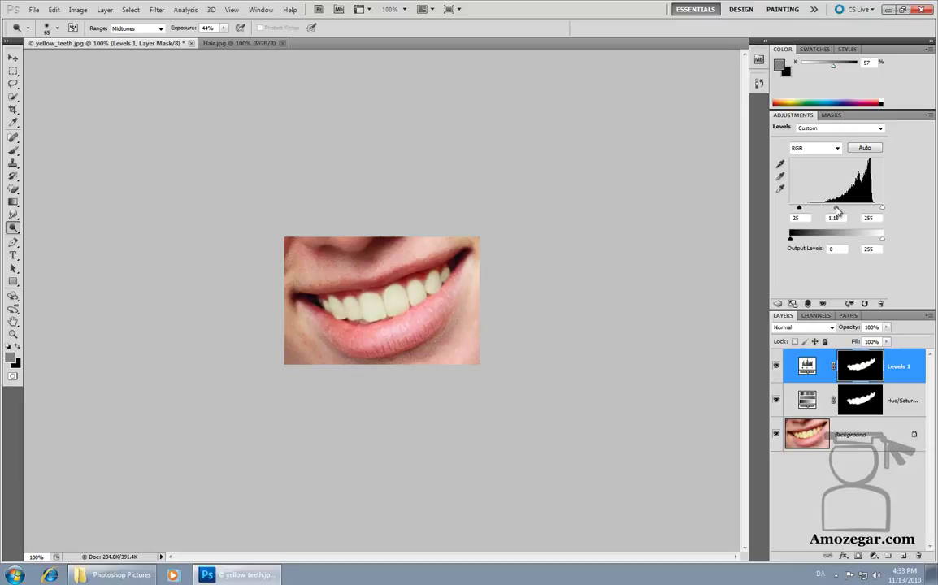
left_click_drag(838, 211, 879, 208)
left_click(777, 303)
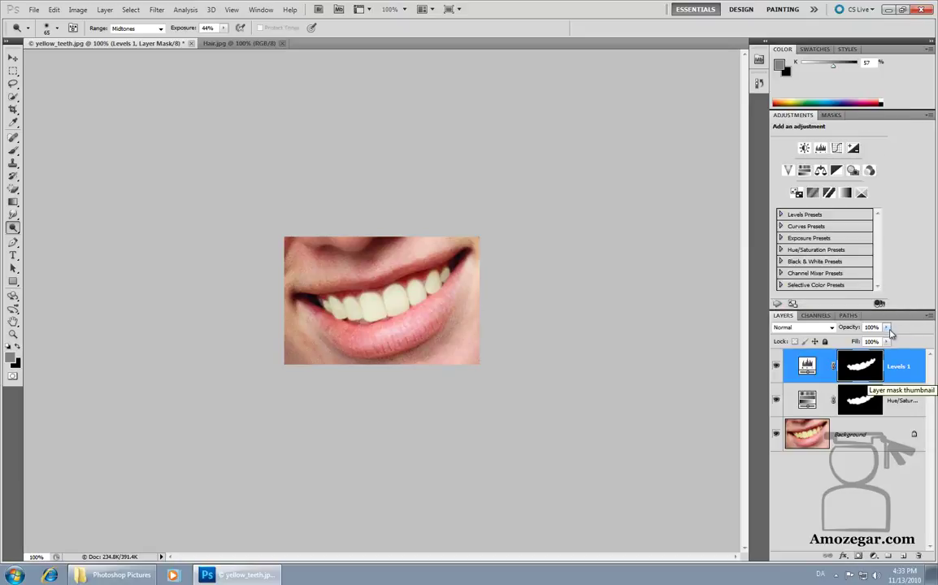
Lower the adjustment layer opacity to 67%, then show the Dodge tool's alternatives.
left_click_drag(891, 329, 864, 343)
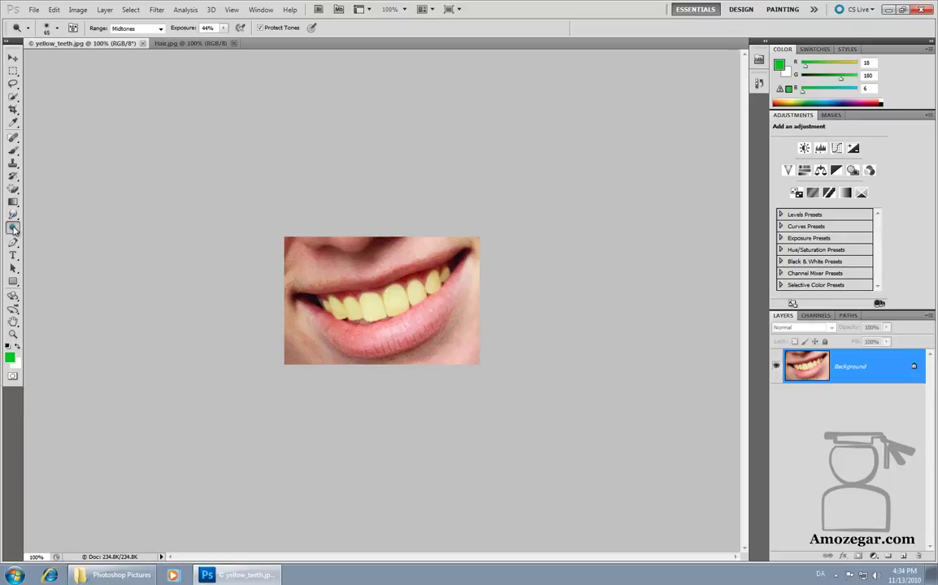
right_click(18, 230)
Darken the lower lip with the Burn tool, then return to the Dodge tool.
left_click(65, 237)
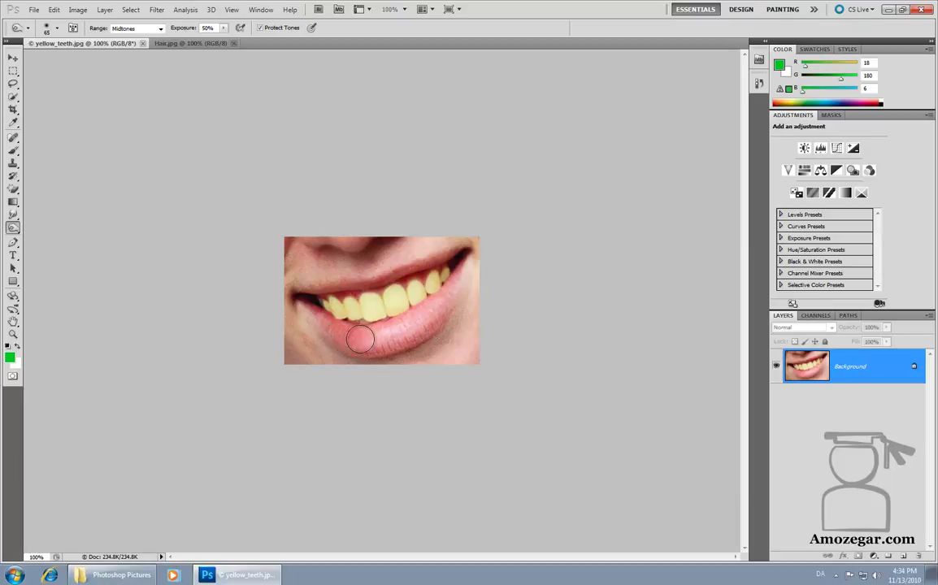
left_click_drag(444, 299, 343, 301)
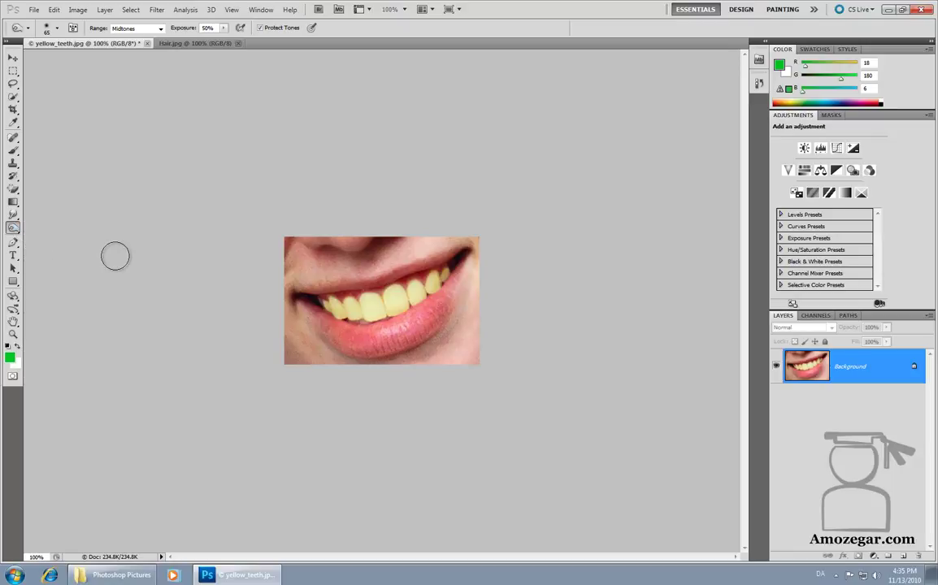
left_click(13, 227)
left_click(49, 238)
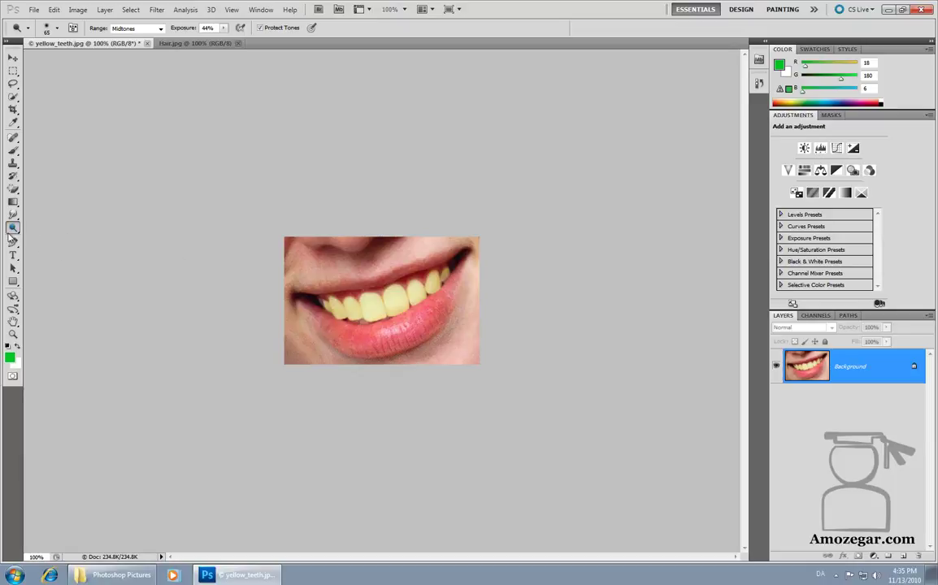
Switch to the Sponge tool in Desaturate mode at 50% flow.
left_click(13, 229)
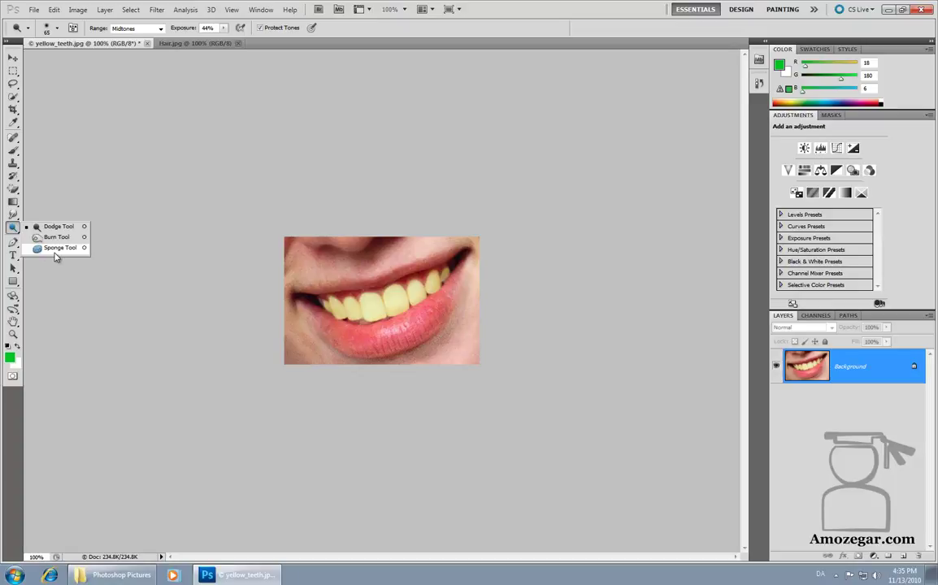
left_click(58, 248)
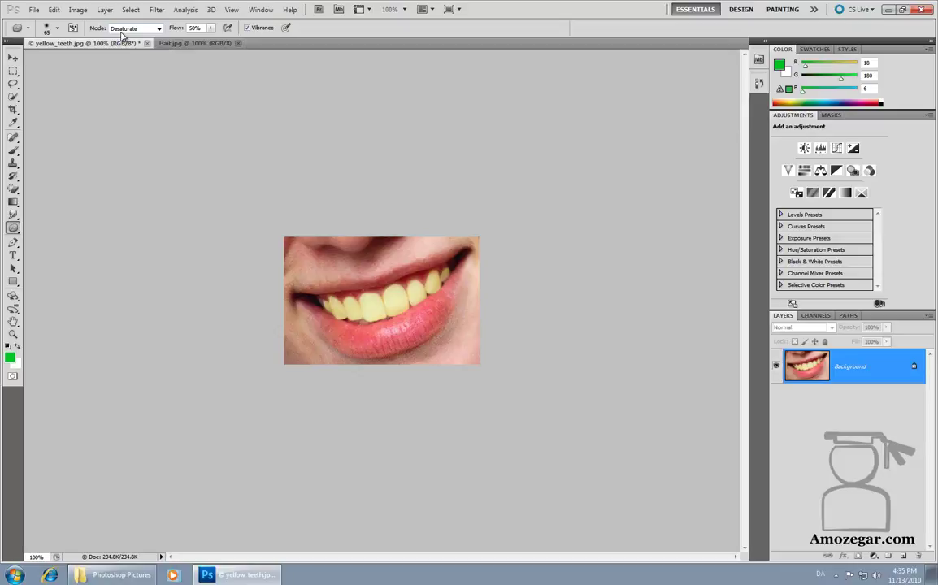
left_click(148, 30)
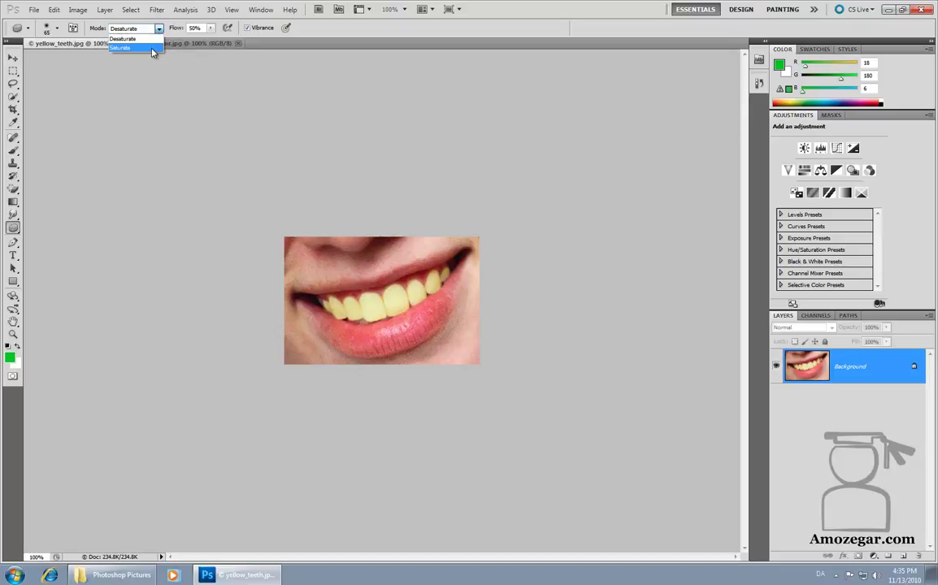
left_click(161, 30)
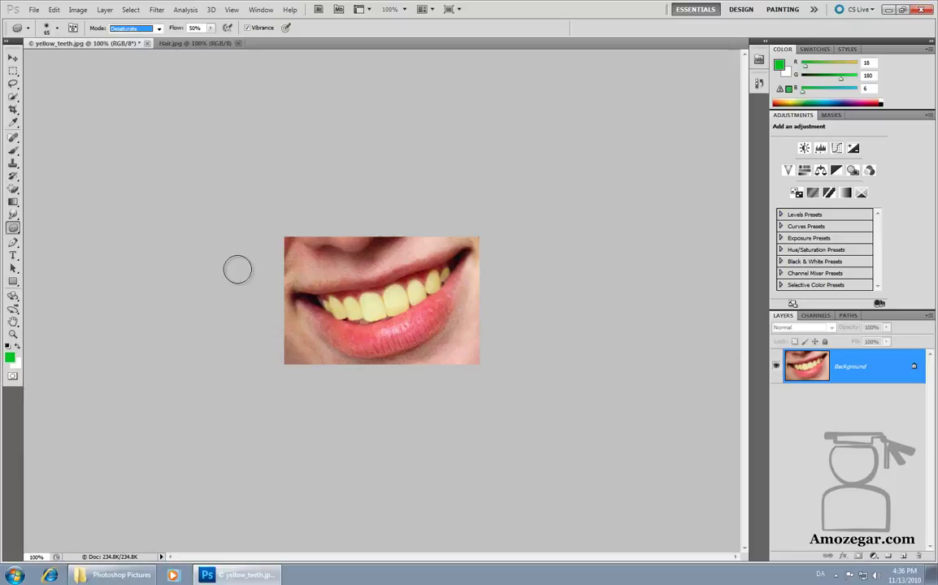
left_click(342, 305)
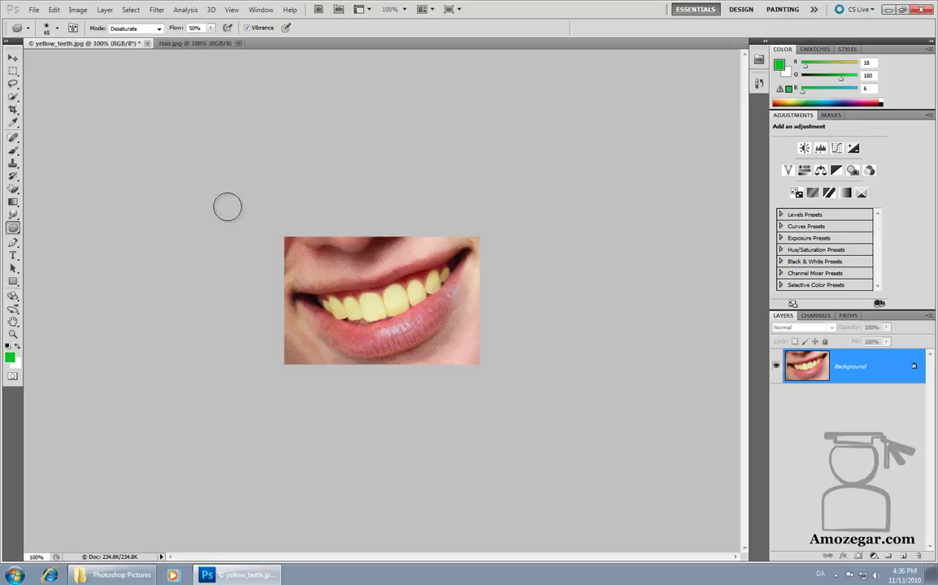
Saturate the lower lip with the Sponge tool in Saturate mode, then switch to Hair.jpg.
left_click(159, 29)
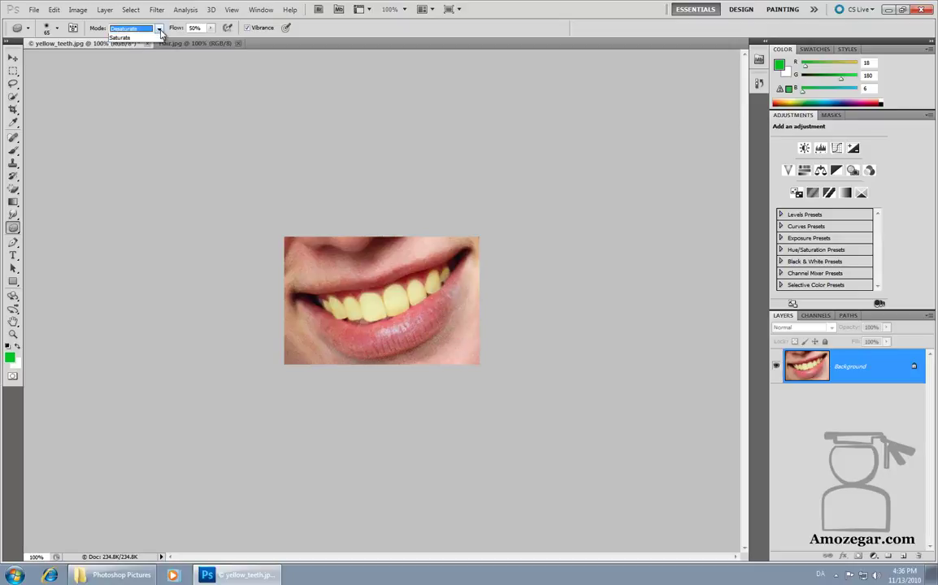
left_click(130, 38)
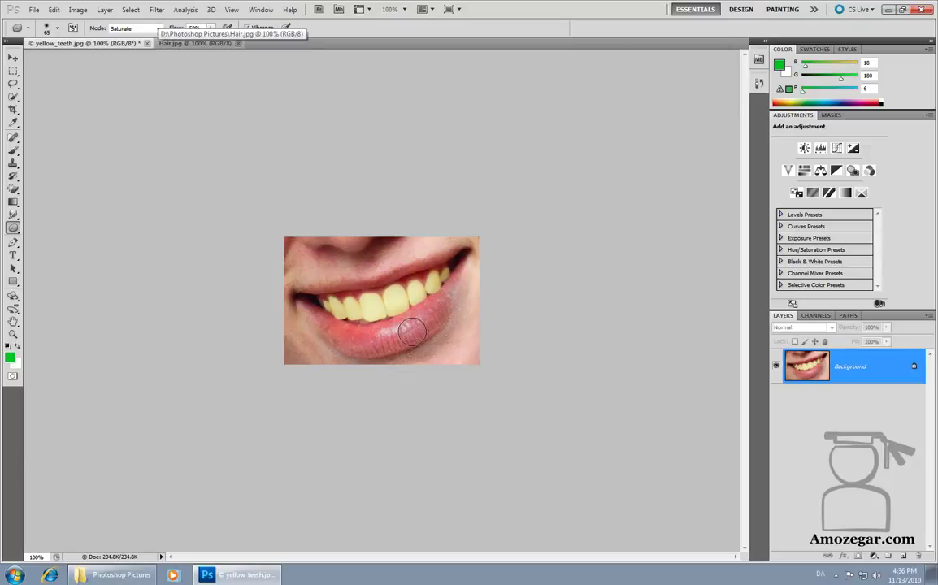
mouse_move(438, 319)
left_mouse_down()
mouse_move(309, 321)
mouse_move(374, 292)
mouse_move(430, 315)
left_mouse_up()
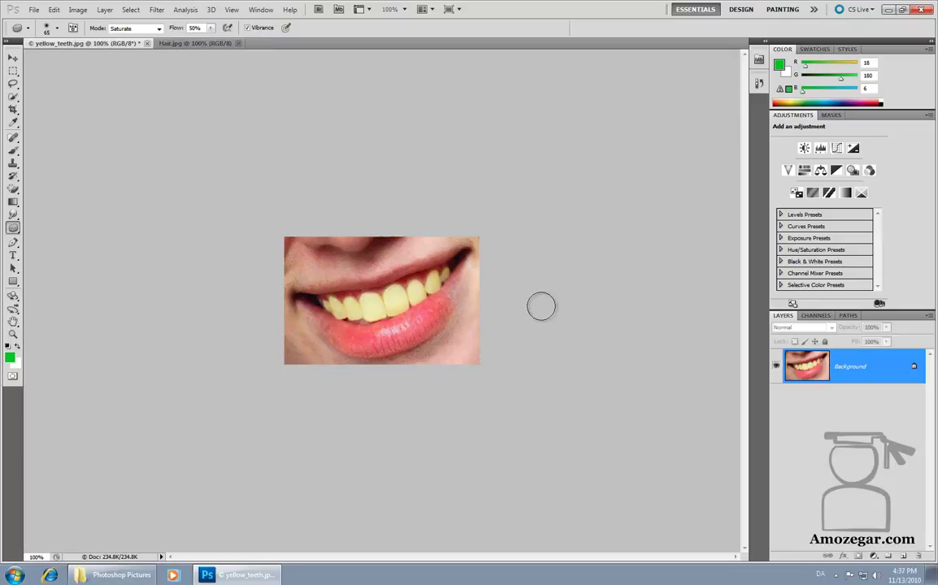
left_click(197, 44)
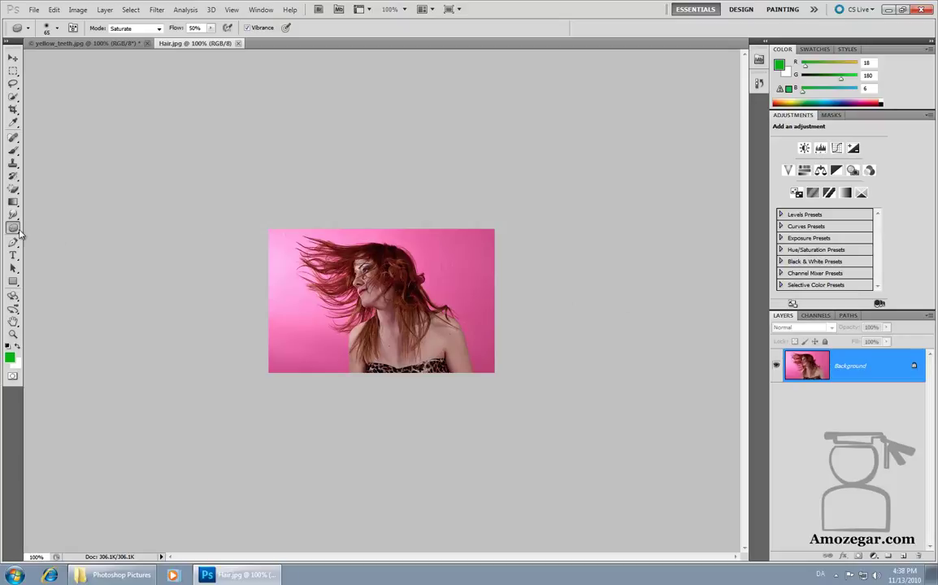
Switch back to the Dodge tool and unlock the Background into an editable Layer 0.
right_click(16, 230)
left_click(40, 213)
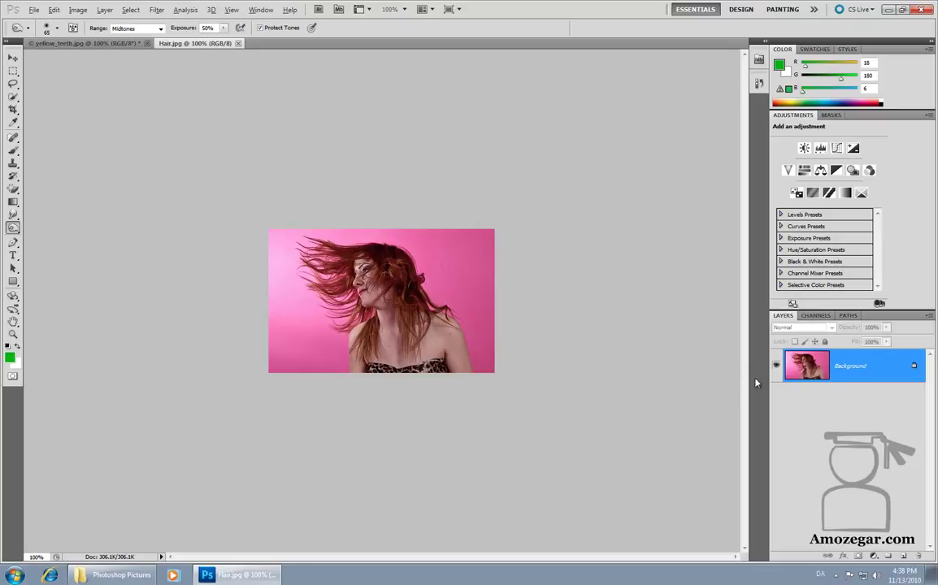
double_click(855, 377, "alt")
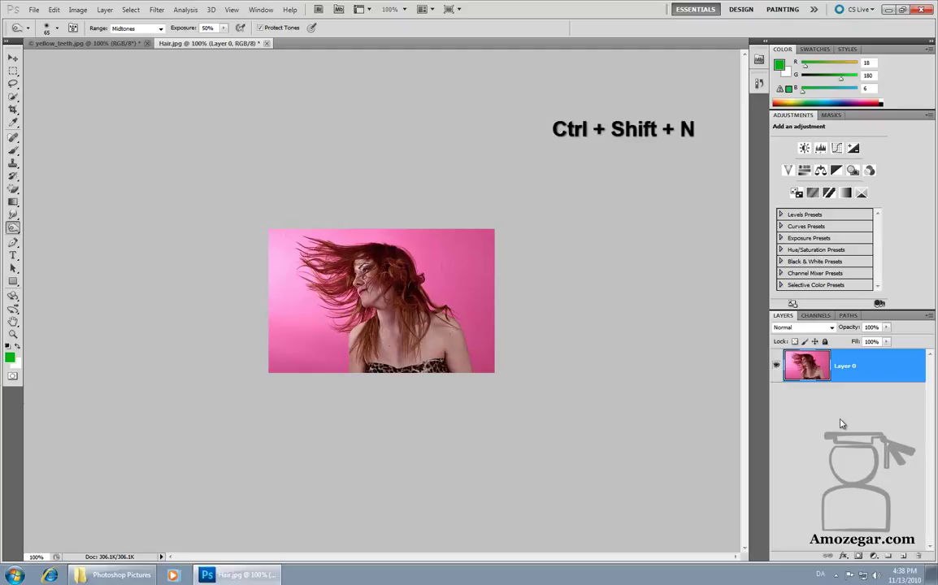
Add an empty Layer 1 and move it beneath Layer 0.
key("ctrl+shift+n")
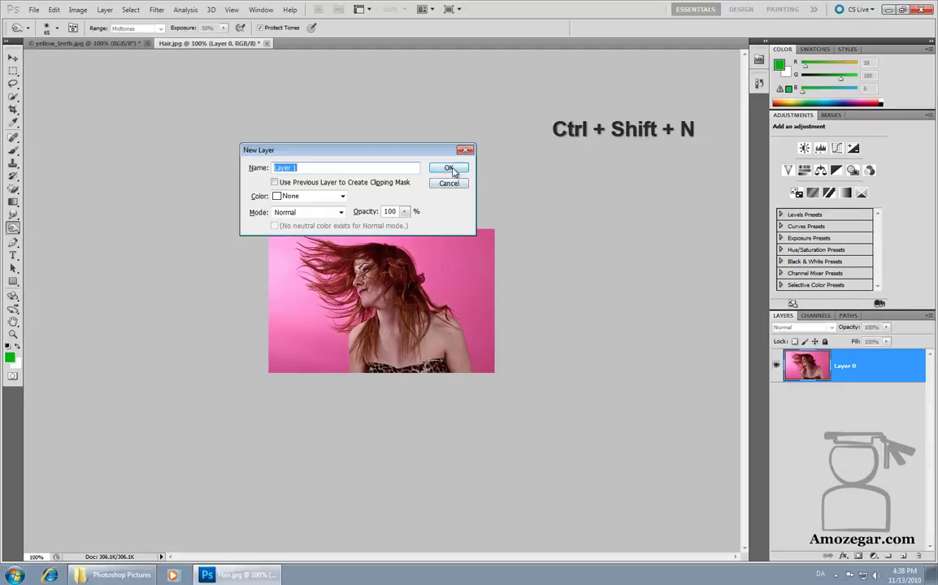
left_click(450, 169)
left_click_drag(807, 365, 819, 419)
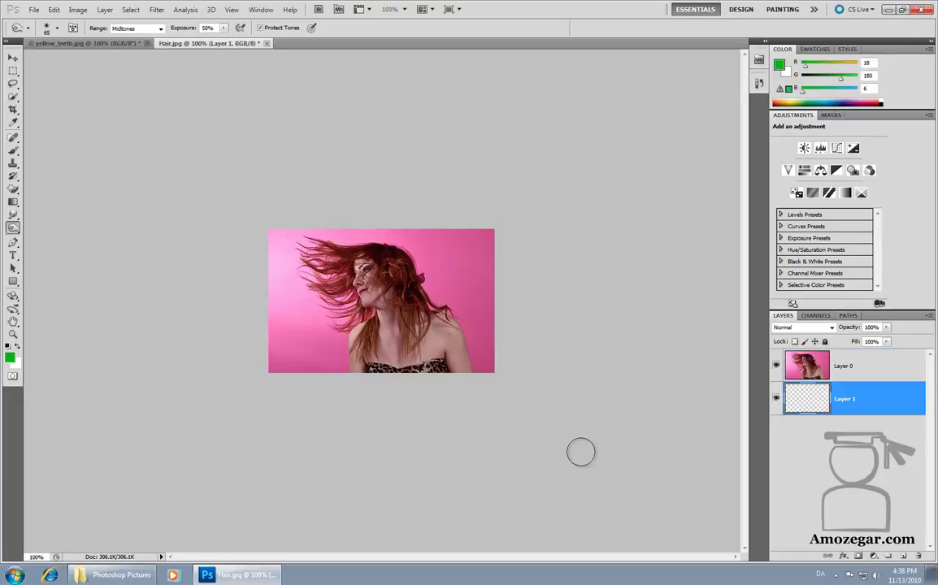
Draw a left-to-right green-to-white gradient on Layer 1 and check it by toggling Layer 0.
key("g")
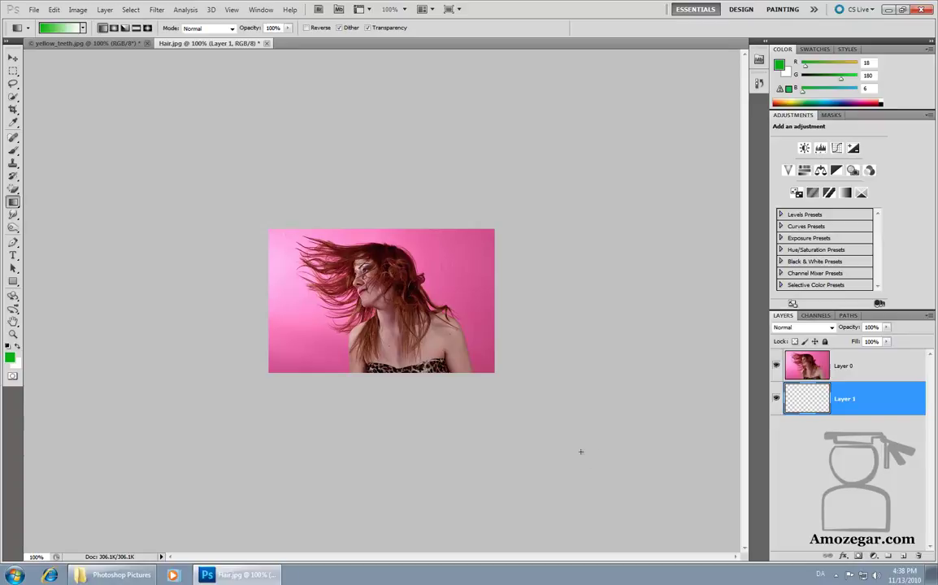
left_click_drag(307, 311, 494, 308)
left_click(776, 367)
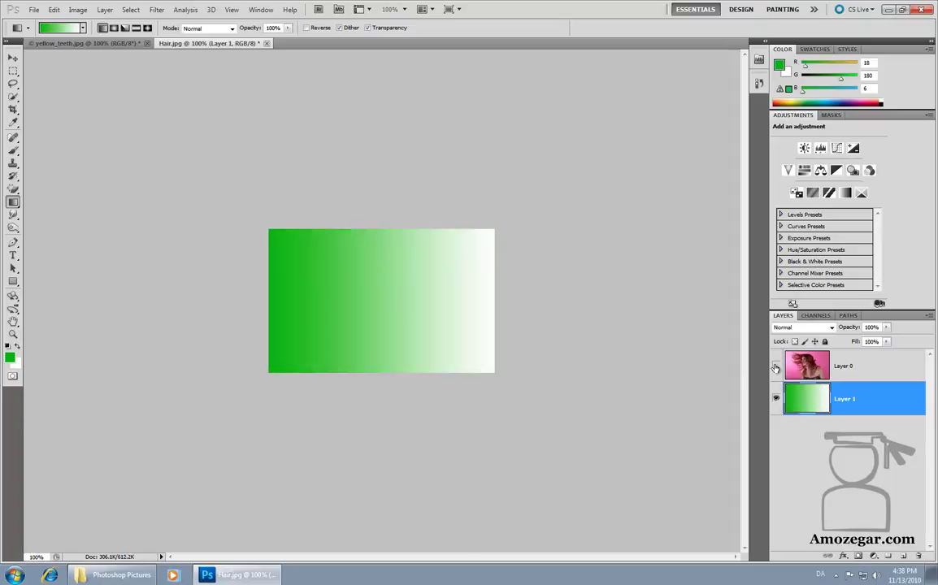
left_click(775, 368)
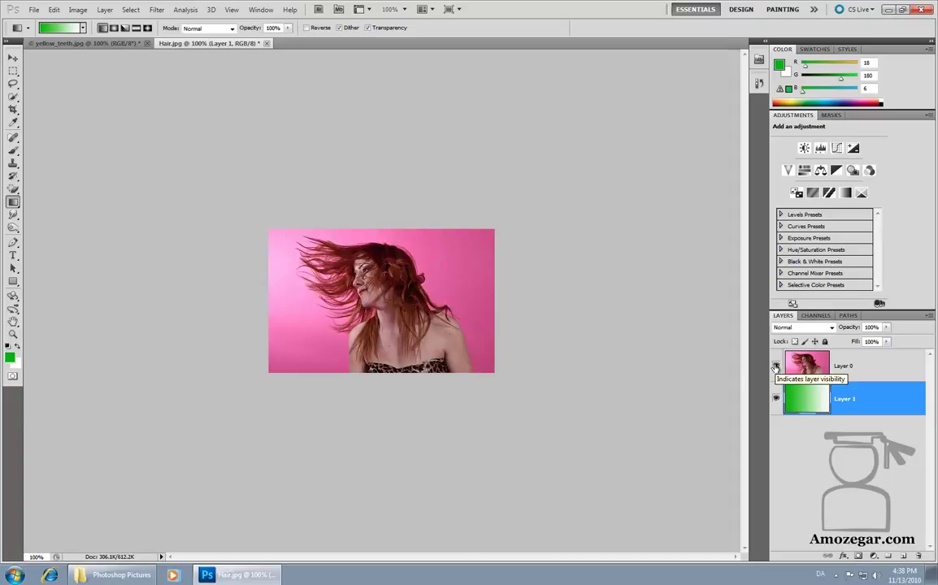
left_click(809, 366)
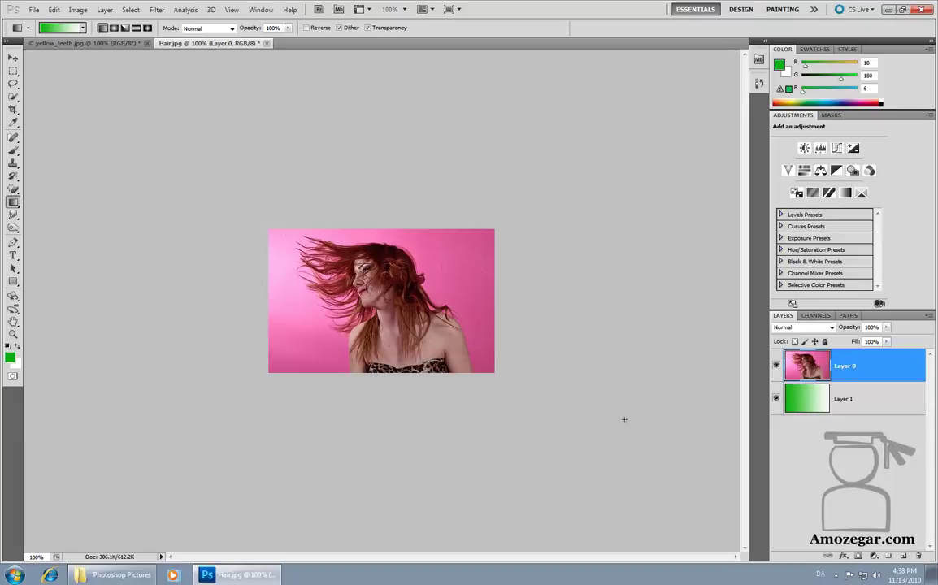
Quick-select the pink background, then invert to select the woman and her hair.
key("w")
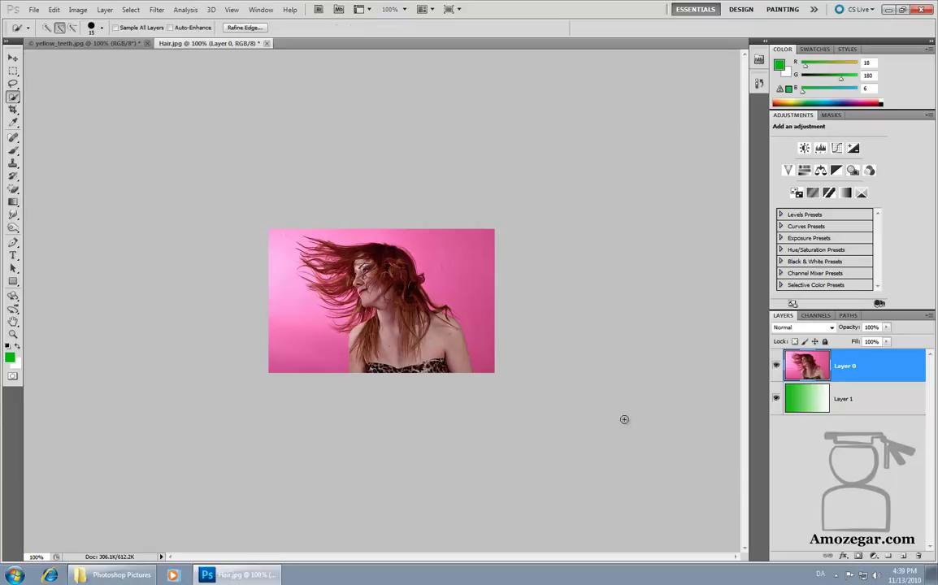
mouse_move(296, 368)
left_mouse_down()
mouse_move(324, 234)
mouse_move(408, 234)
mouse_move(480, 255)
mouse_move(491, 326)
left_mouse_up()
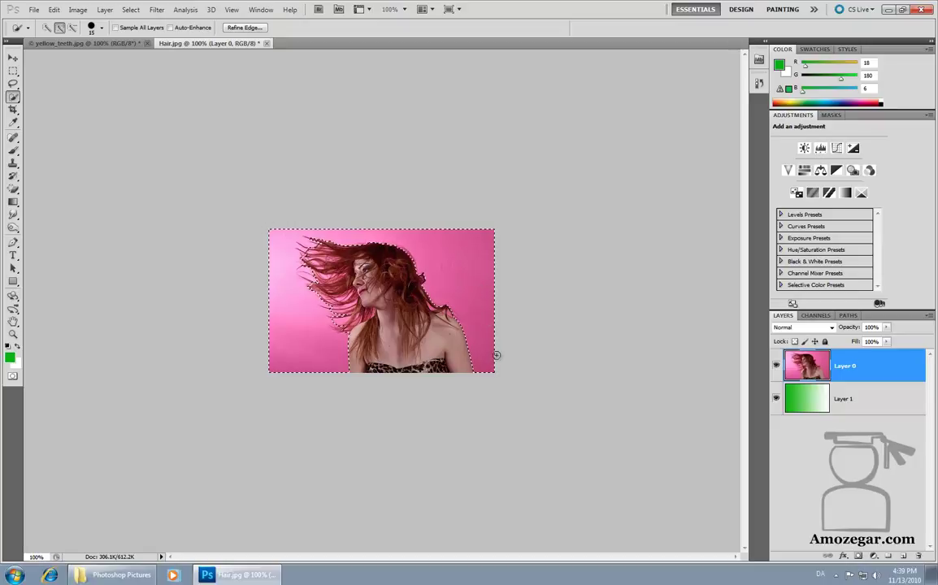
key("ctrl+shift+i")
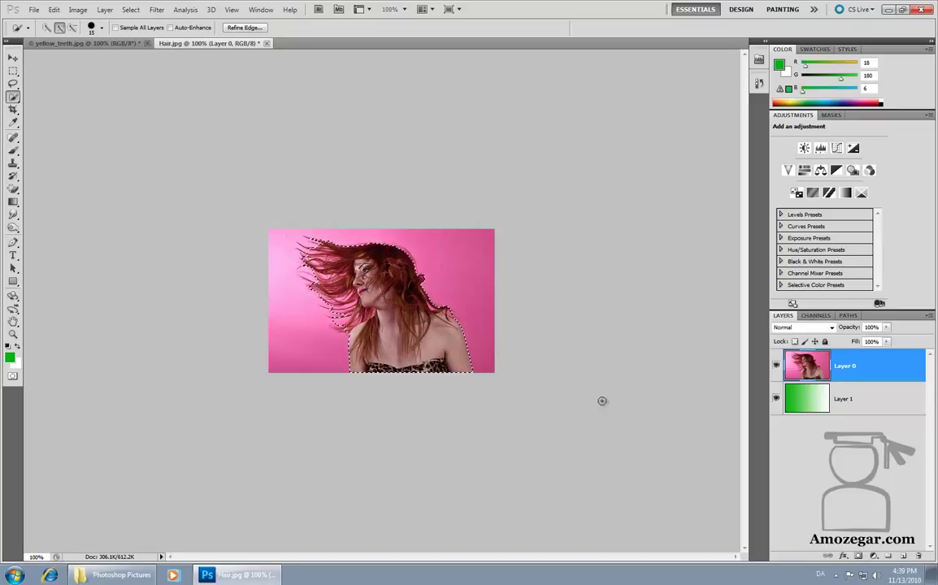
Open Refine Edge and try Marching Ants, Overlay and On Black previews, keeping On Layers.
left_click(245, 28)
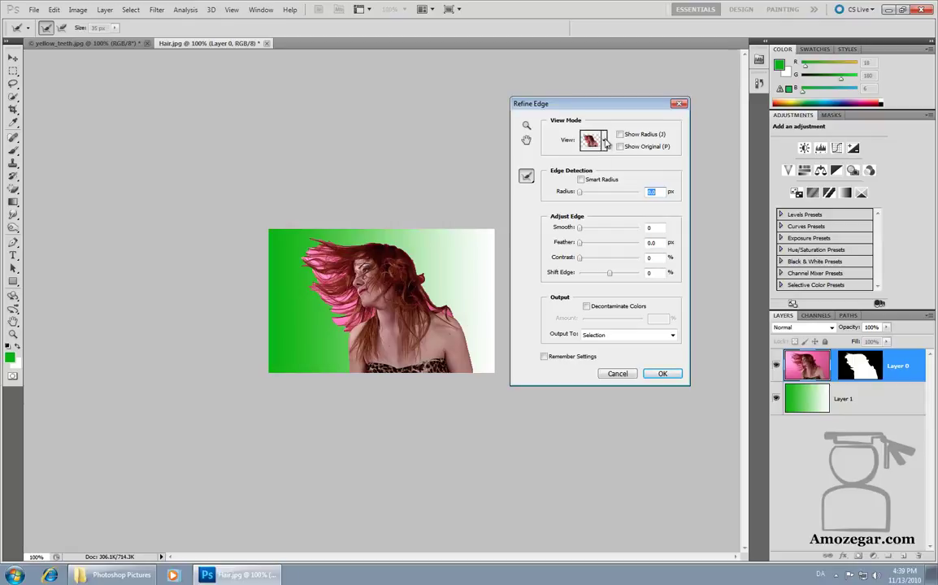
left_click(606, 143)
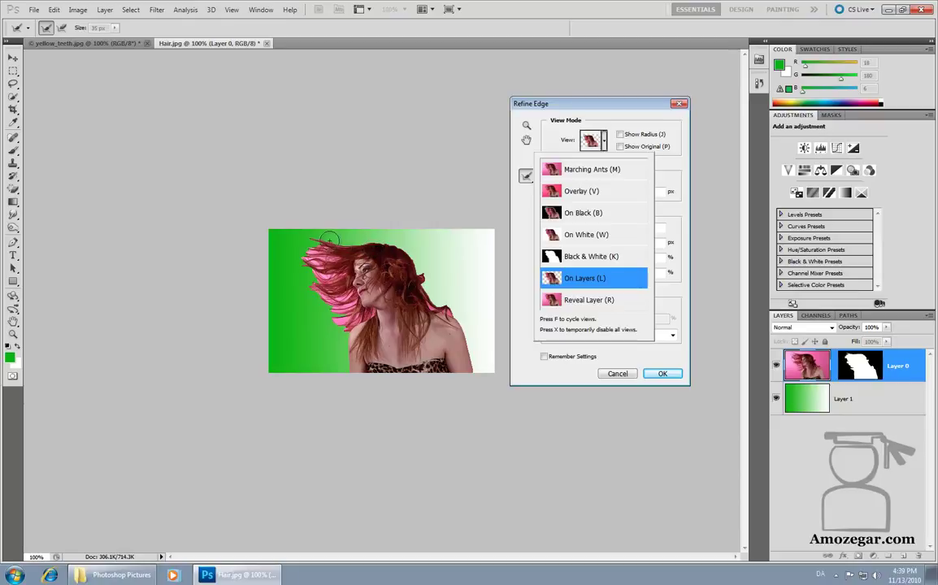
left_click(569, 170)
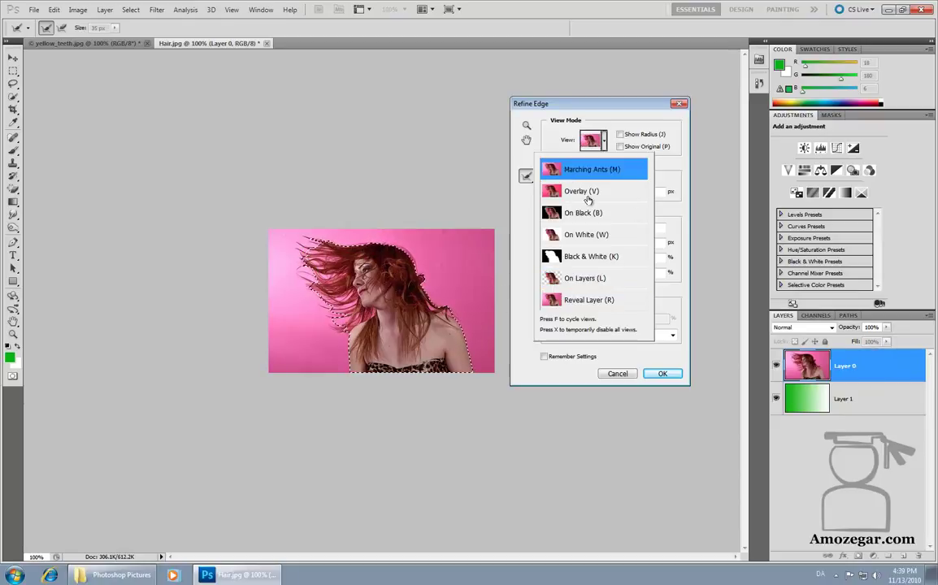
left_click(579, 193)
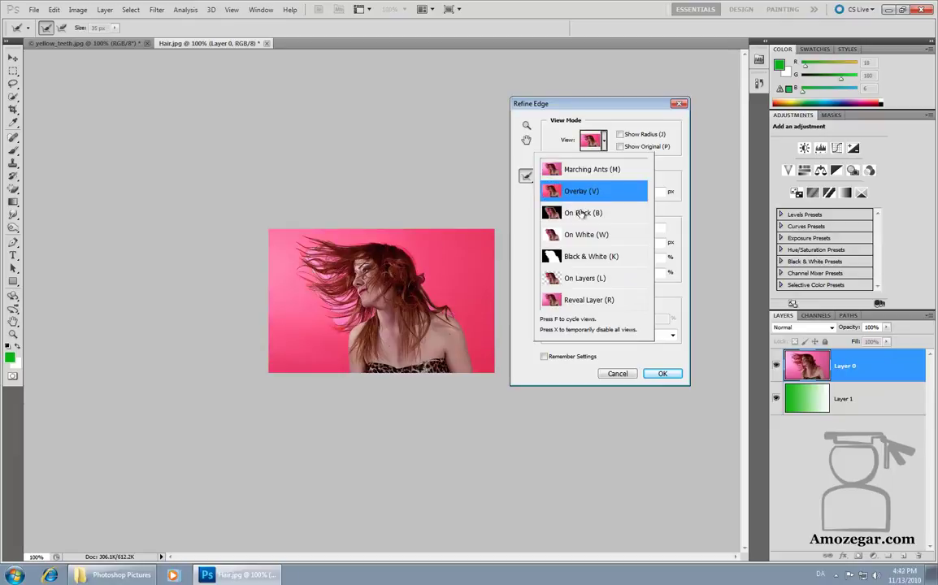
left_click(582, 213)
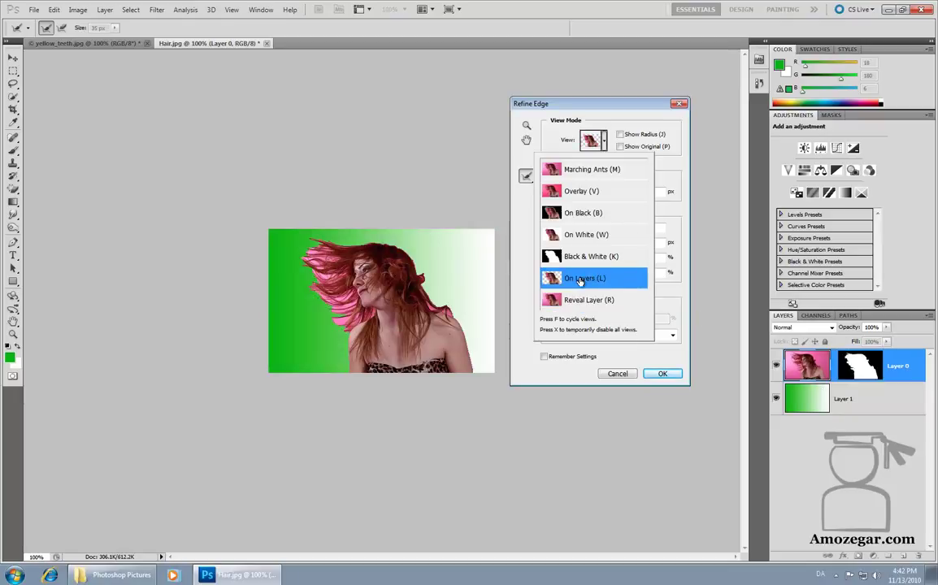
left_click(594, 147)
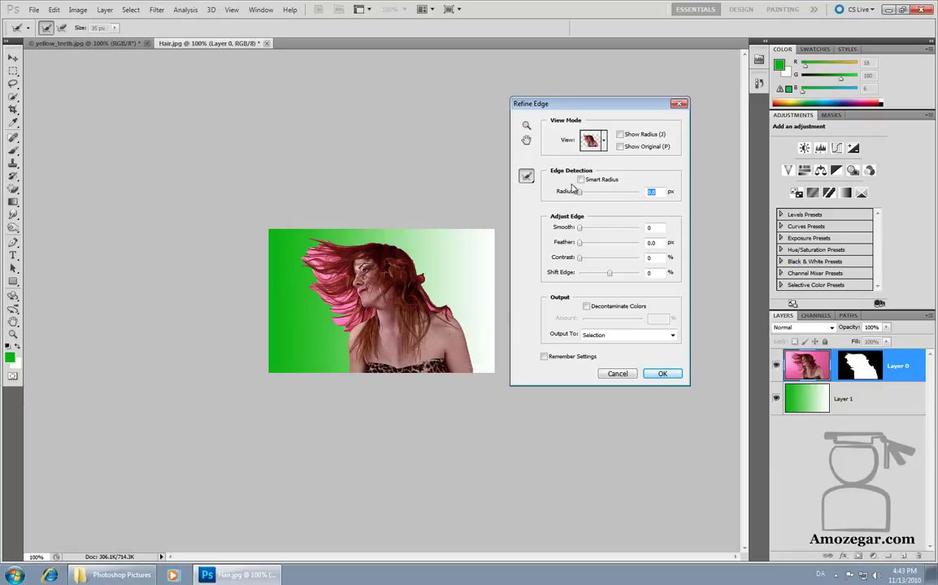
Raise the Refine Edge radius to 2.3 px and turn on Smart Radius.
left_click_drag(578, 192, 582, 192)
left_click_drag(585, 198, 587, 197)
left_click(581, 180)
Refine the flyaway hair edges at the bottom, upper left, left and right with the Refine Radius brush.
mouse_move(341, 322)
left_mouse_down()
mouse_move(335, 329)
mouse_move(368, 301)
left_mouse_up()
mouse_move(340, 243)
left_mouse_down()
mouse_move(286, 247)
mouse_move(310, 277)
left_mouse_up()
left_click_drag(322, 291, 285, 249)
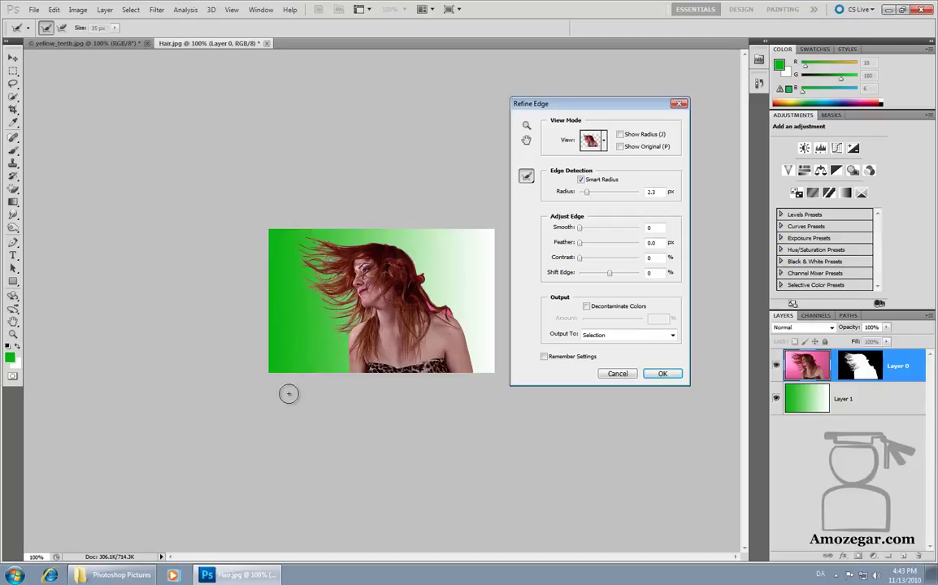
mouse_move(473, 319)
left_mouse_down()
mouse_move(443, 309)
mouse_move(385, 235)
left_mouse_up()
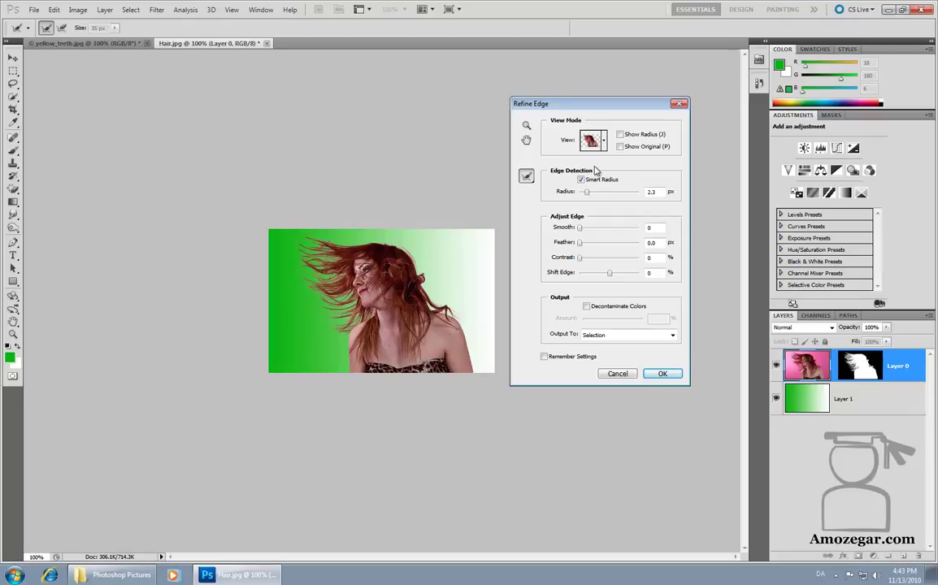
left_click(593, 140)
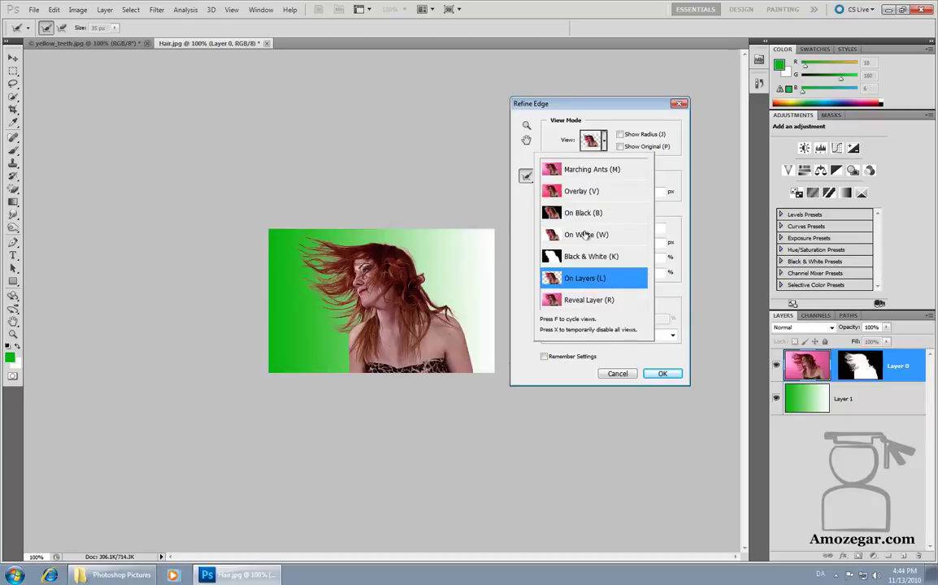
left_click(604, 143)
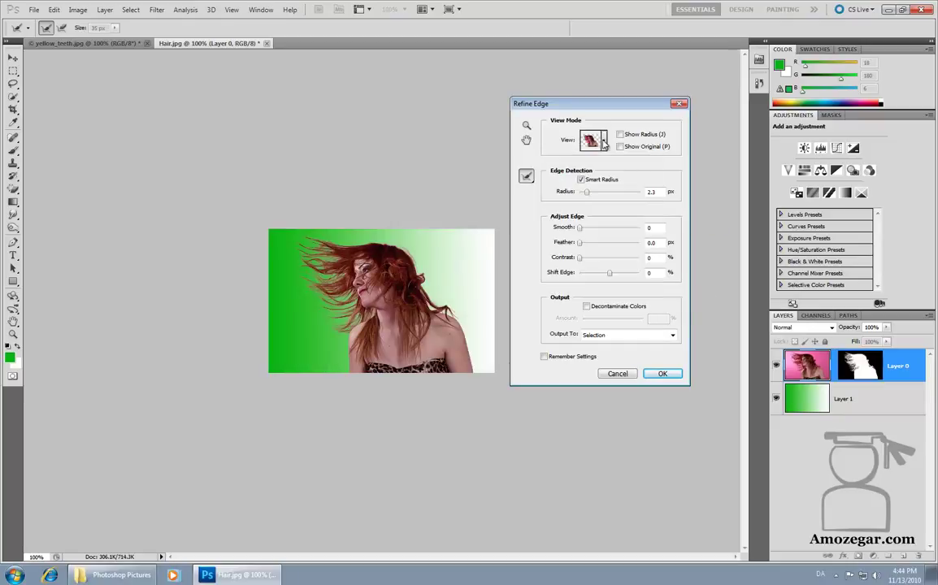
left_click(626, 335)
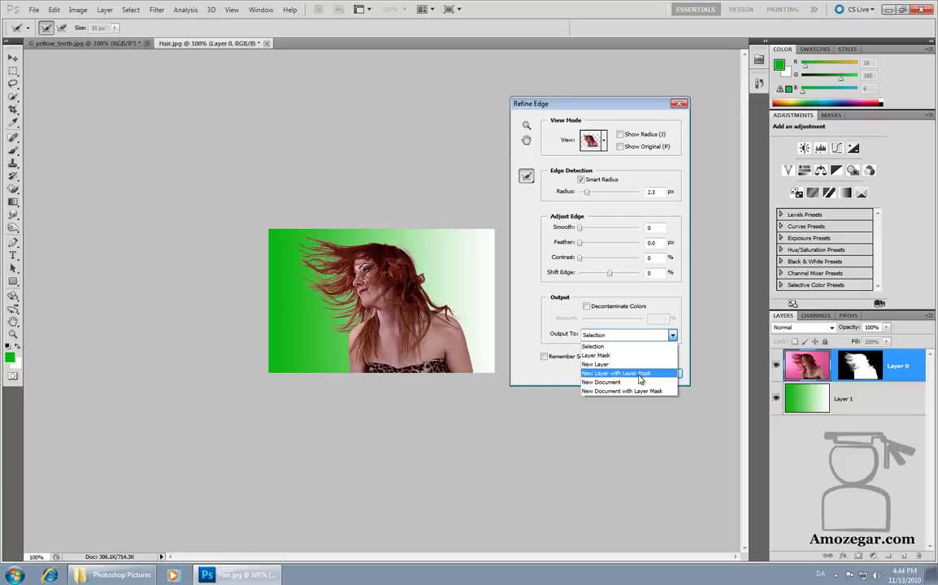
Output the refined cut-out to a New Layer with Layer Mask, comparing against the original Layer 0.
left_click(640, 380)
left_click(661, 378)
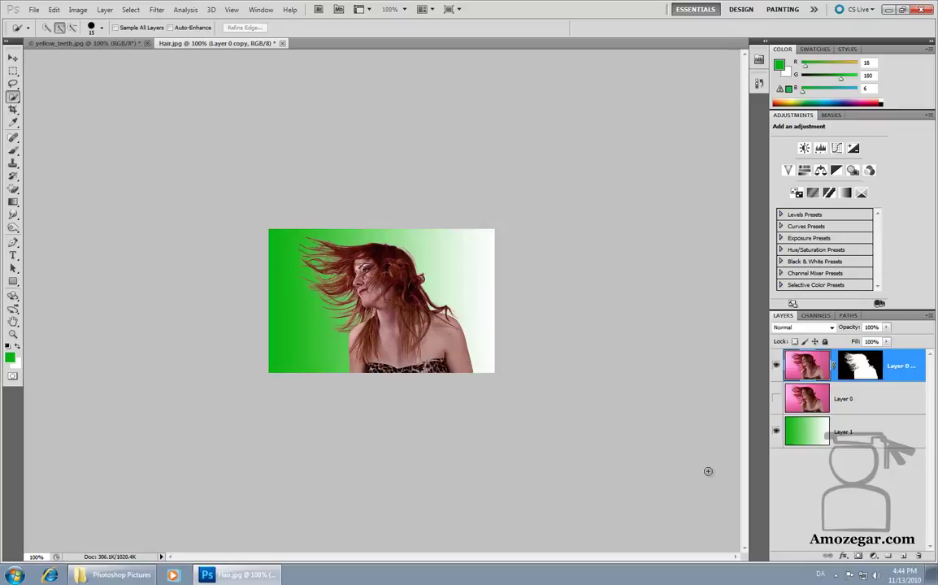
left_click(776, 400)
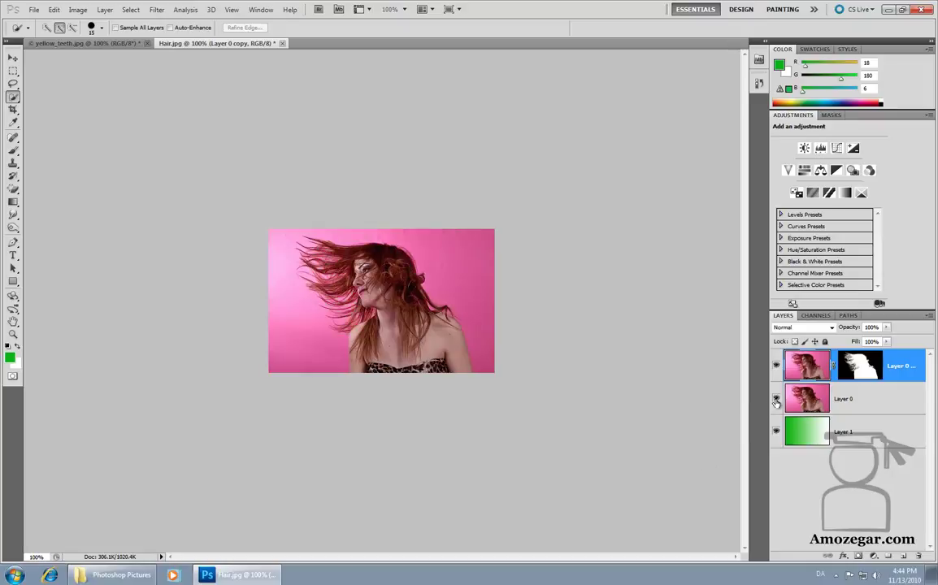
left_click(776, 399)
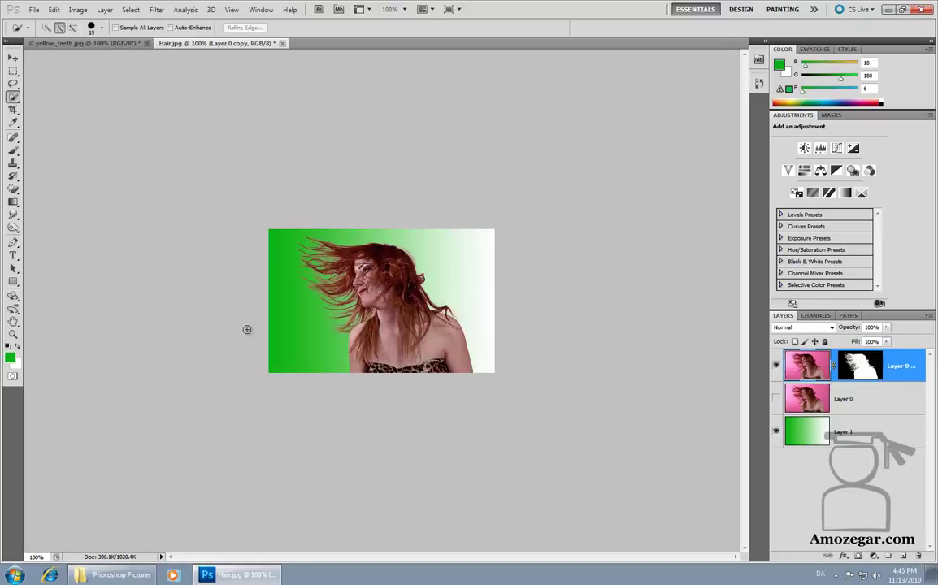
Dodge the left hair edge and strands lighter, comparing with Layer 0 shown and hidden.
key("o")
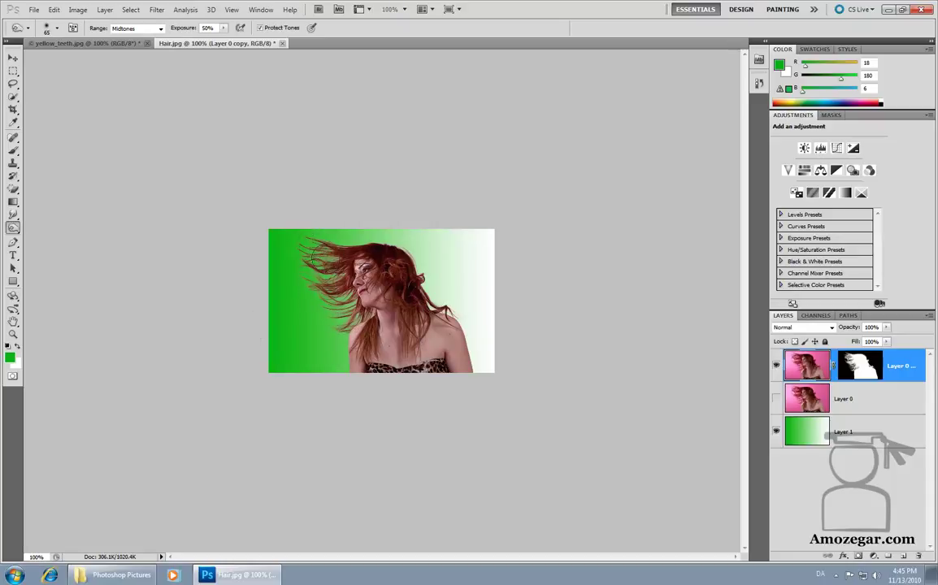
left_click_drag(344, 327, 305, 291)
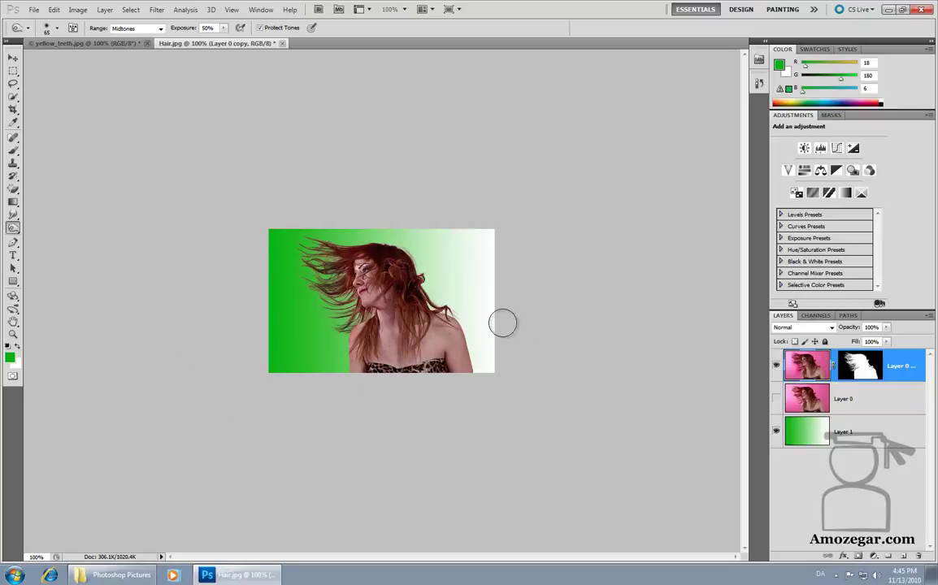
left_click_drag(287, 309, 305, 298)
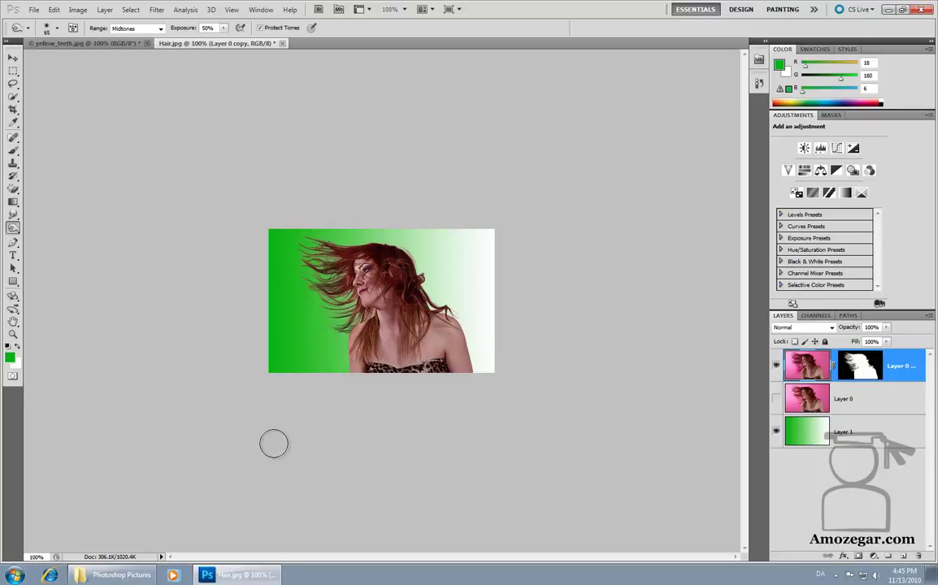
left_click(777, 400)
left_click(777, 400)
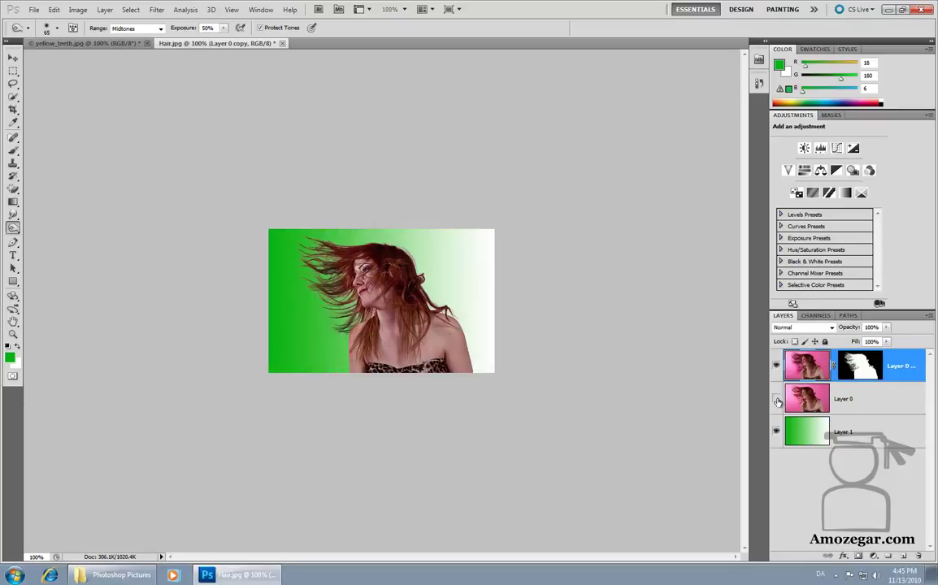